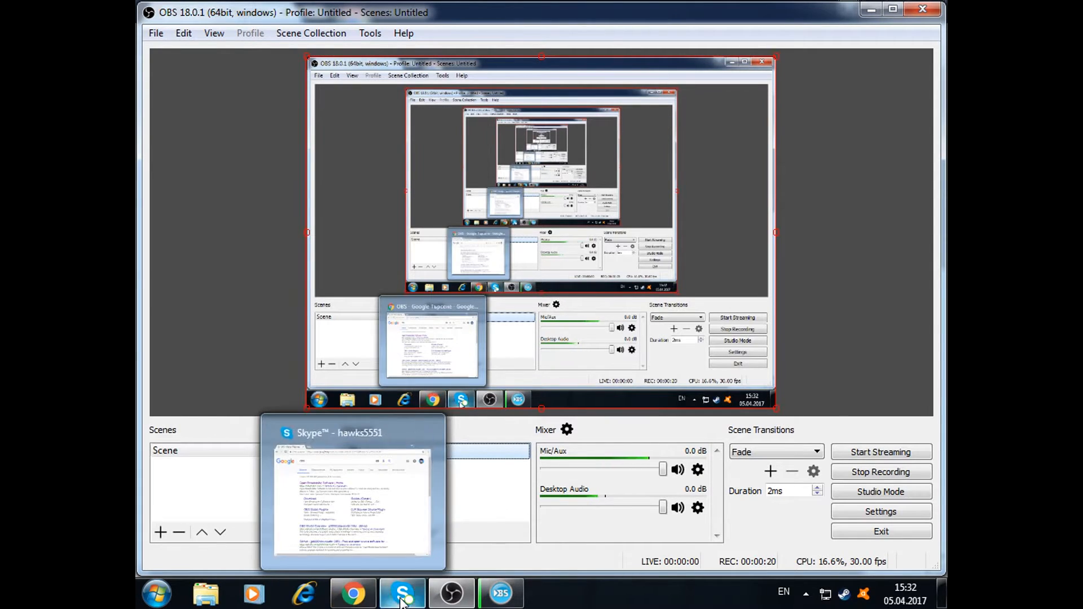
Step: Switch to Chrome and open the Open Broadcaster Software home page from the Google results for OBS
{"action": "mouse_move", "coordinate": [356, 599]}
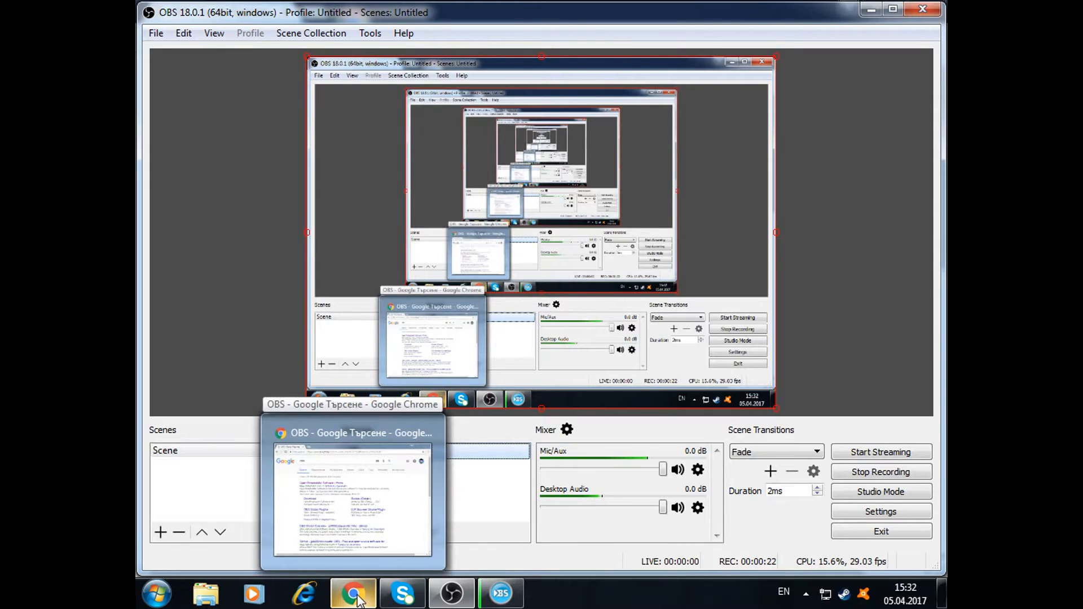
{"action": "left_click", "coordinate": [357, 600]}
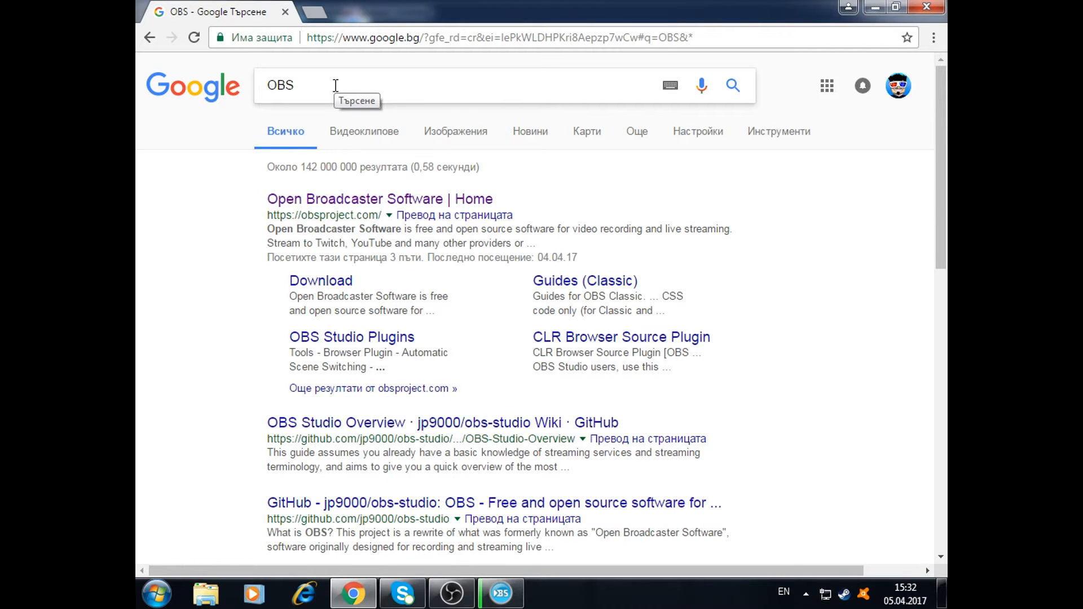
{"action": "left_click", "coordinate": [344, 203]}
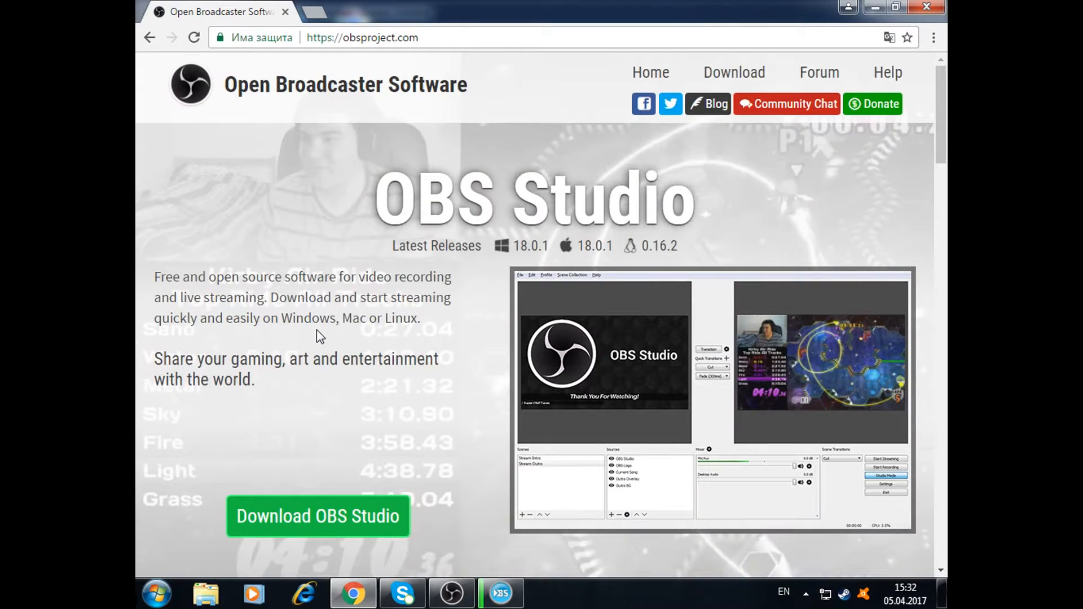
Step: Look over the OBS Studio home page from the introduction down to the Features section
{"action": "scroll", "coordinate": [317, 332], "scroll_direction": "down", "scroll_amount": 1}
{"action": "scroll", "coordinate": [316, 330], "scroll_direction": "down", "scroll_amount": 3}
{"action": "scroll", "coordinate": [469, 317], "scroll_direction": "up", "scroll_amount": 4}
{"action": "scroll", "coordinate": [357, 244], "scroll_direction": "down", "scroll_amount": 3}
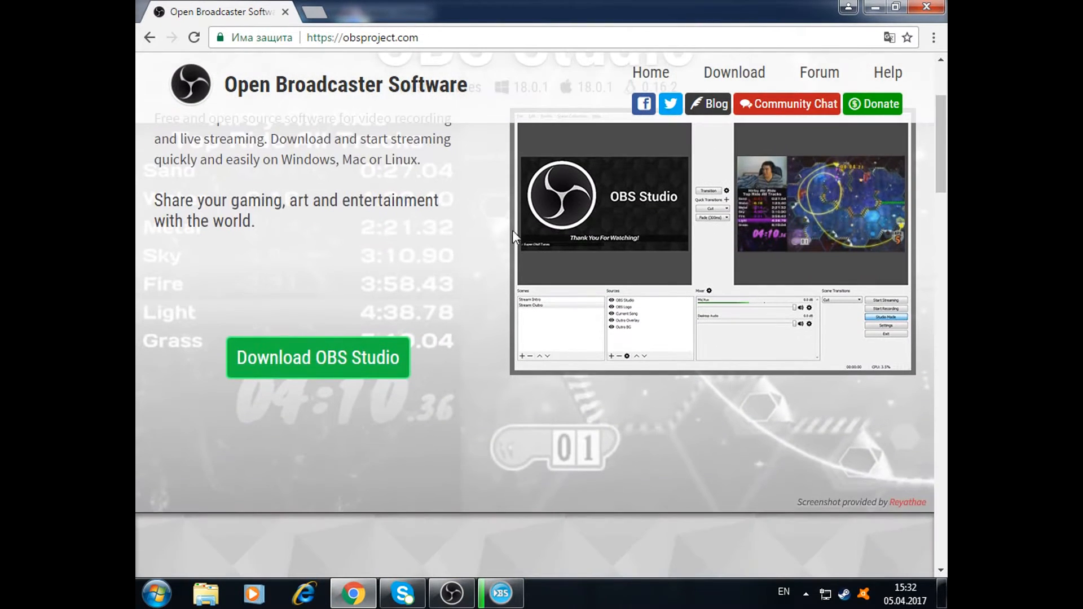
{"action": "scroll", "coordinate": [144, 314], "scroll_direction": "up", "scroll_amount": 3}
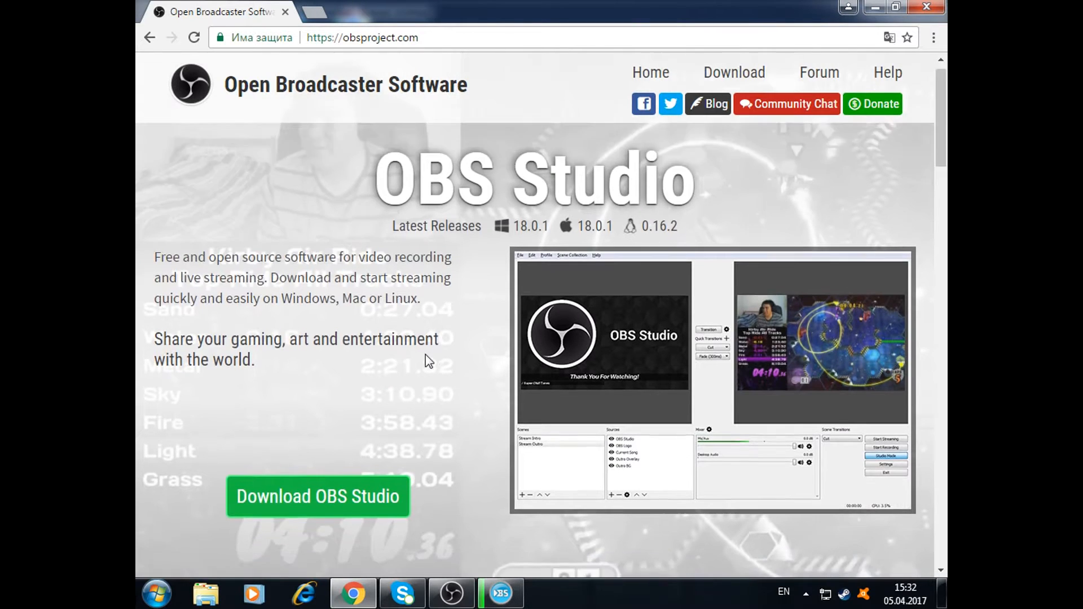
{"action": "scroll", "coordinate": [435, 357], "scroll_direction": "down", "scroll_amount": 4}
{"action": "scroll", "coordinate": [410, 293], "scroll_direction": "down", "scroll_amount": 3}
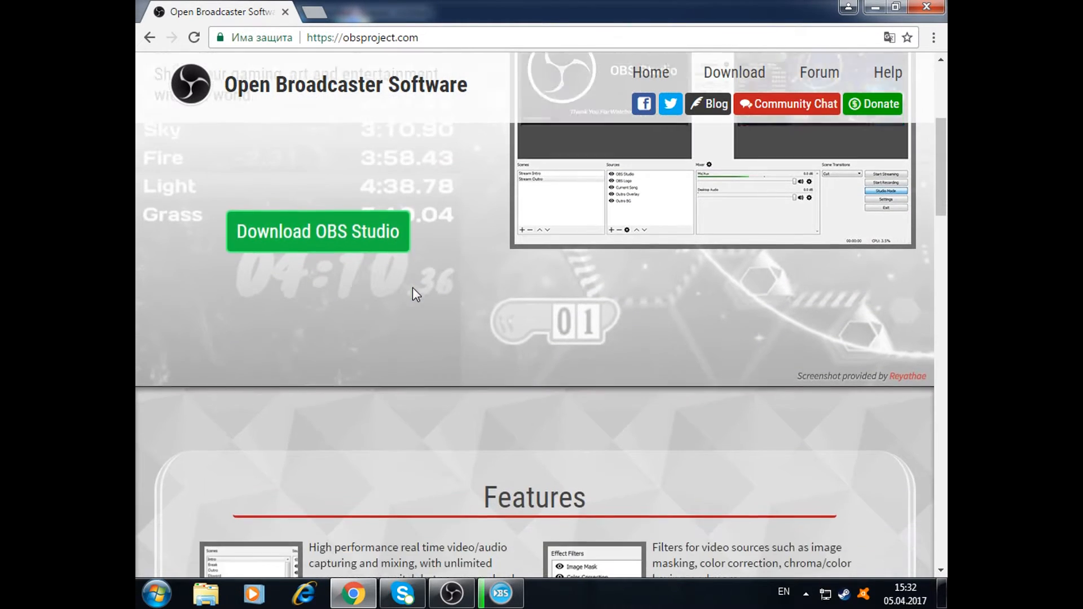
{"action": "scroll", "coordinate": [293, 330], "scroll_direction": "up", "scroll_amount": 4}
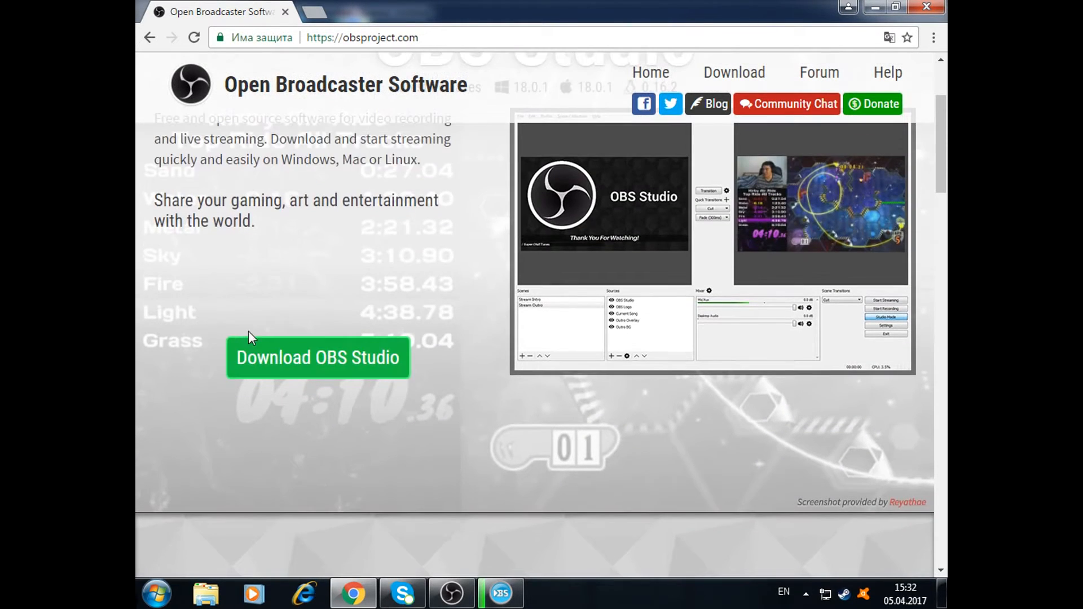
Step: Show the OBS Studio downloads for each operating system, and return to the OBS program
{"action": "left_click", "coordinate": [290, 358]}
{"action": "scroll", "coordinate": [445, 377], "scroll_direction": "down", "scroll_amount": 1}
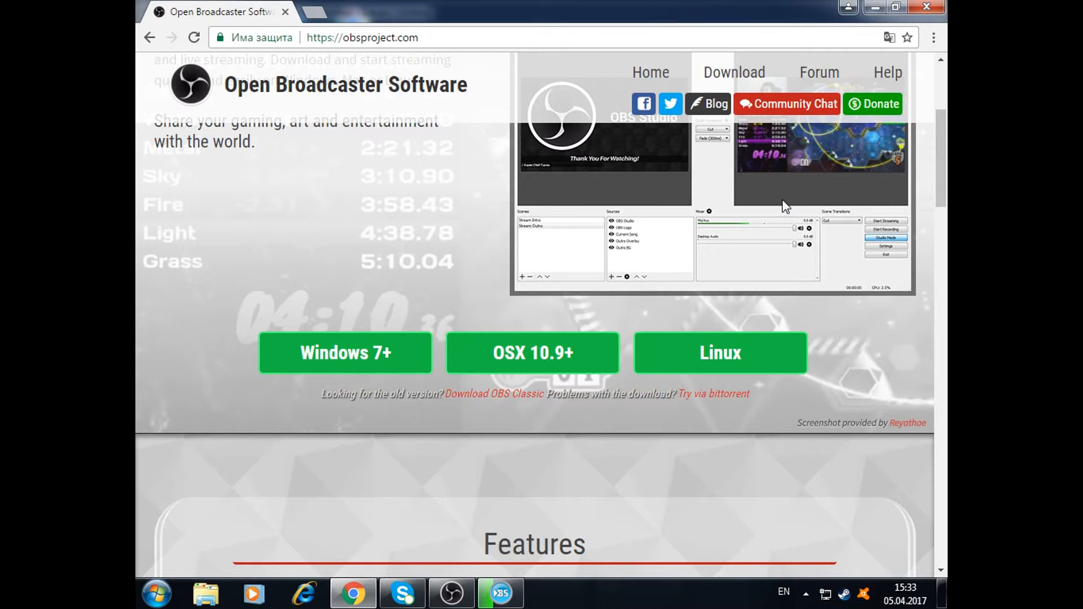
{"action": "left_click", "coordinate": [875, 7]}
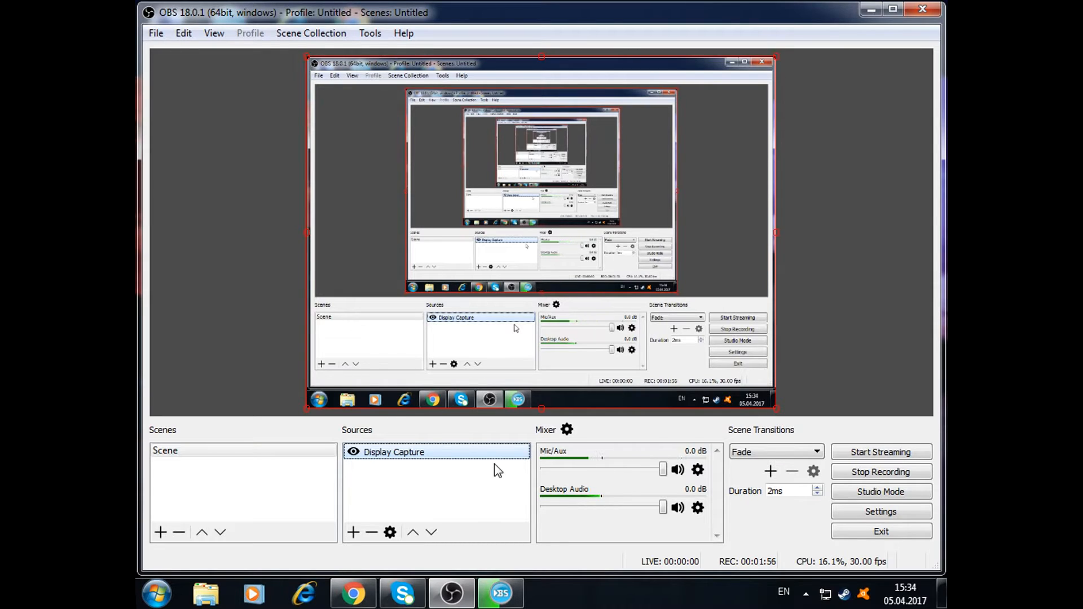
{"action": "right_click", "coordinate": [414, 463]}
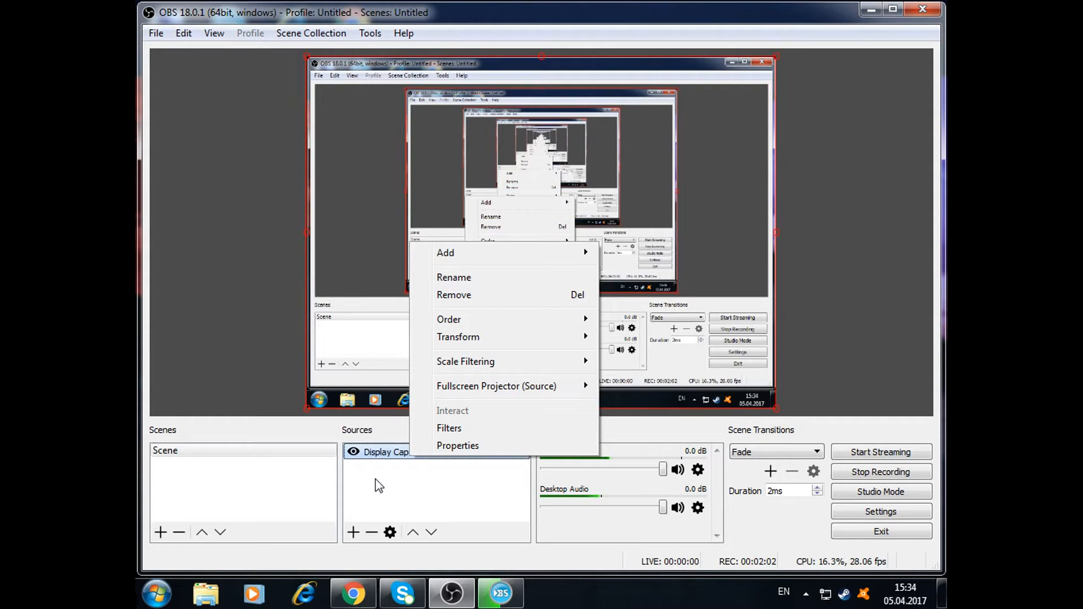
{"action": "left_click", "coordinate": [384, 492]}
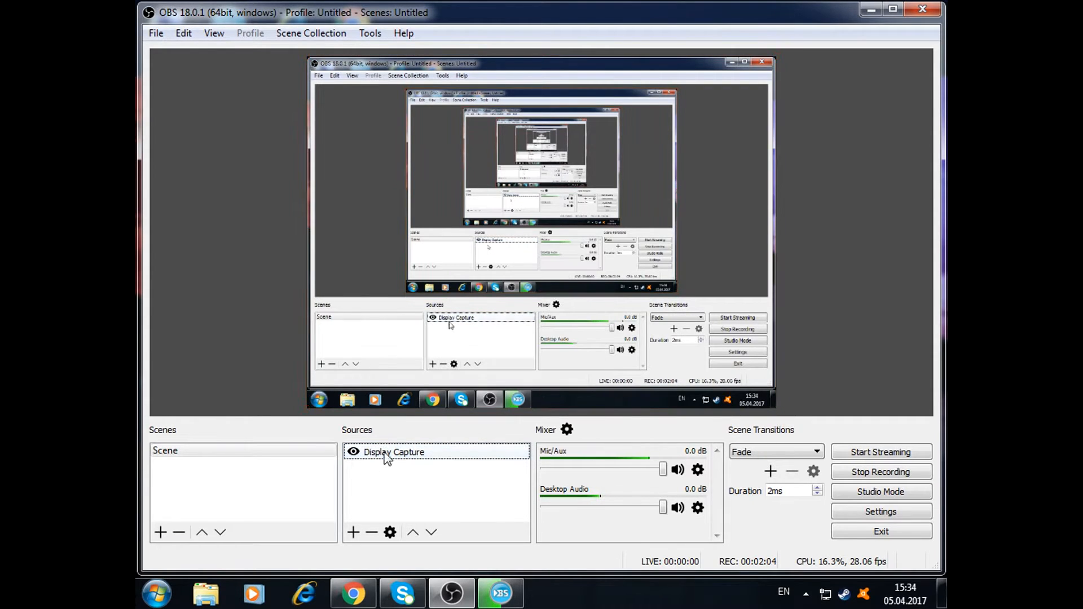
{"action": "right_click", "coordinate": [395, 482]}
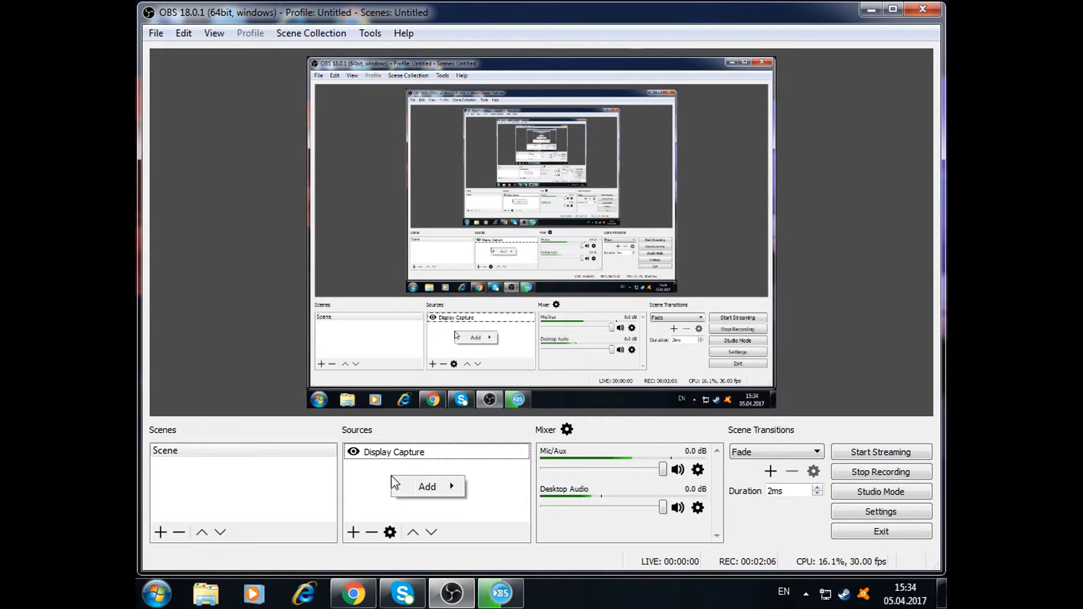
{"action": "mouse_move", "coordinate": [412, 487]}
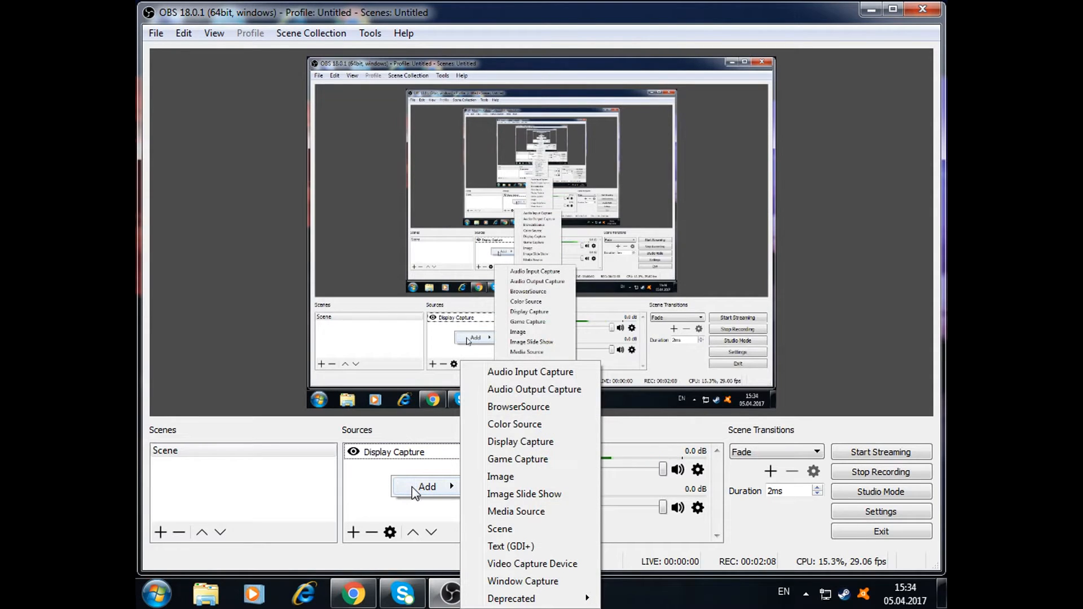
{"action": "left_click", "coordinate": [378, 497]}
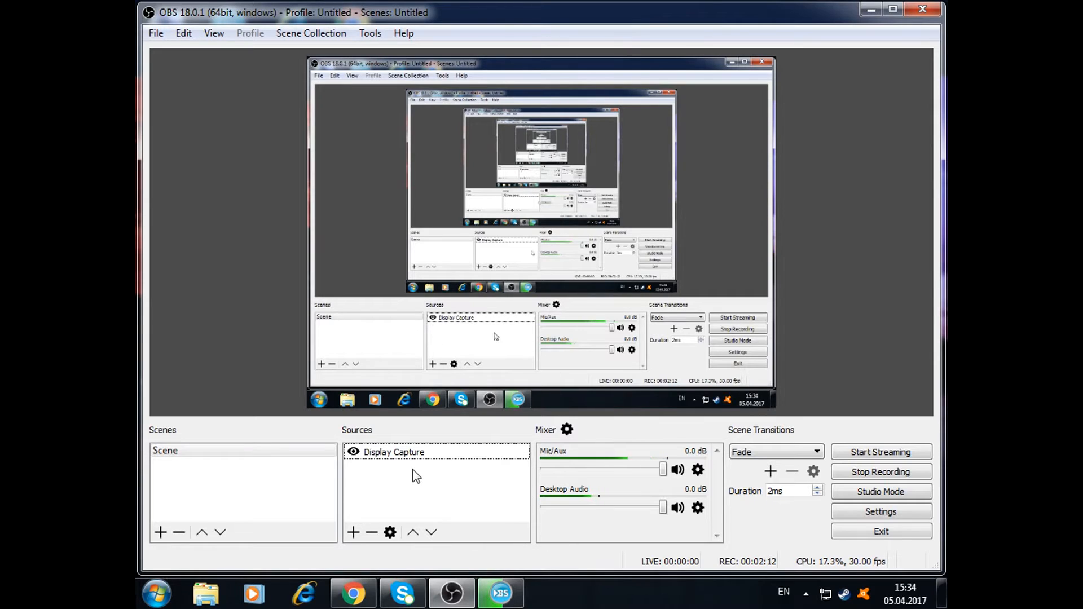
Step: Add a new visible Video Capture Device source to the scene with its default name and properties
{"action": "right_click", "coordinate": [436, 497]}
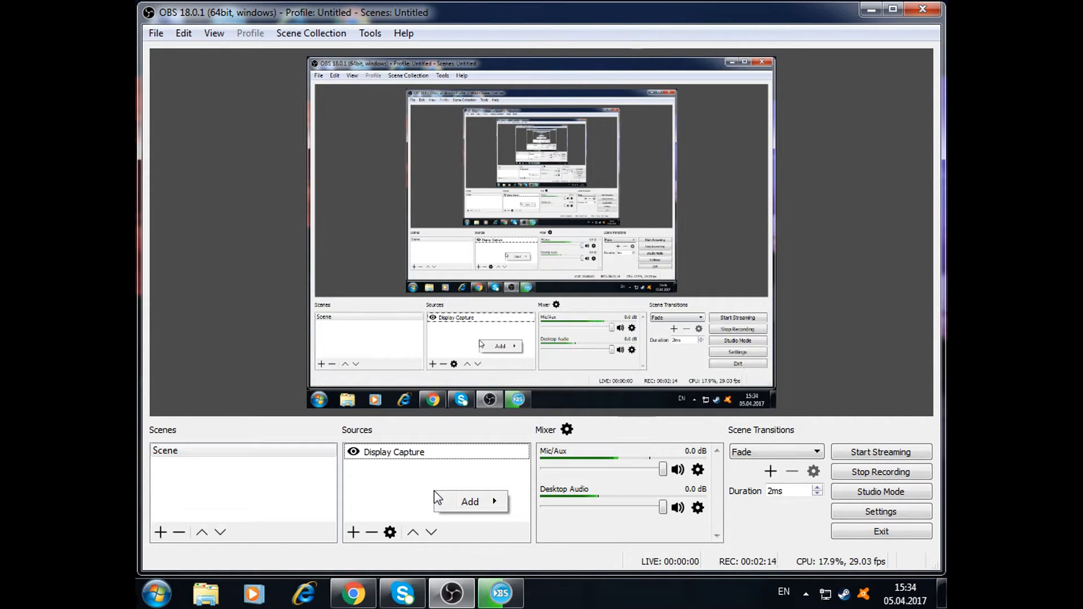
{"action": "mouse_move", "coordinate": [486, 500]}
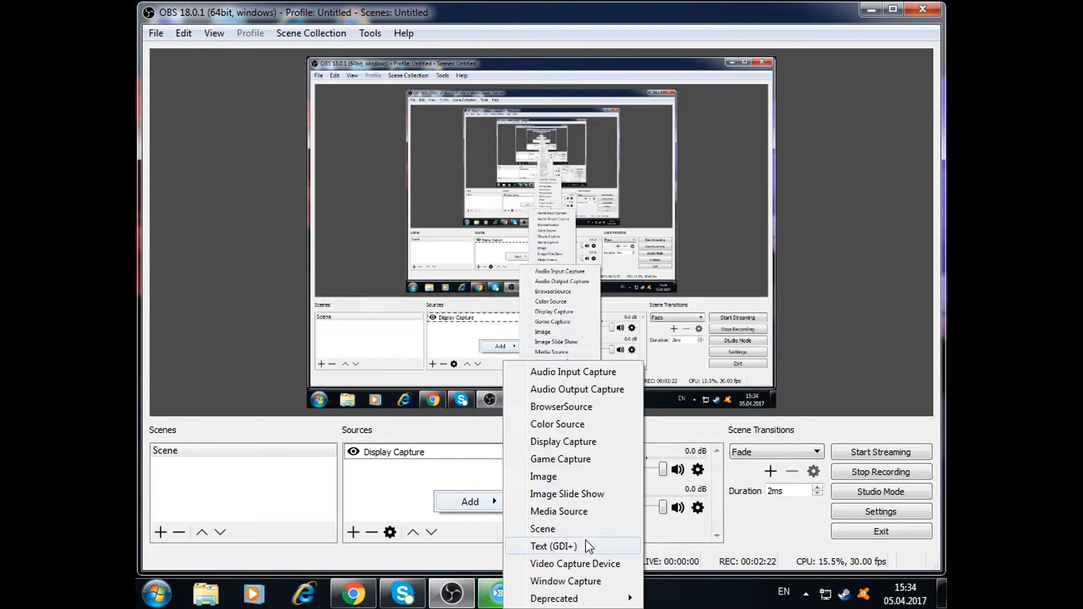
{"action": "left_click", "coordinate": [589, 564]}
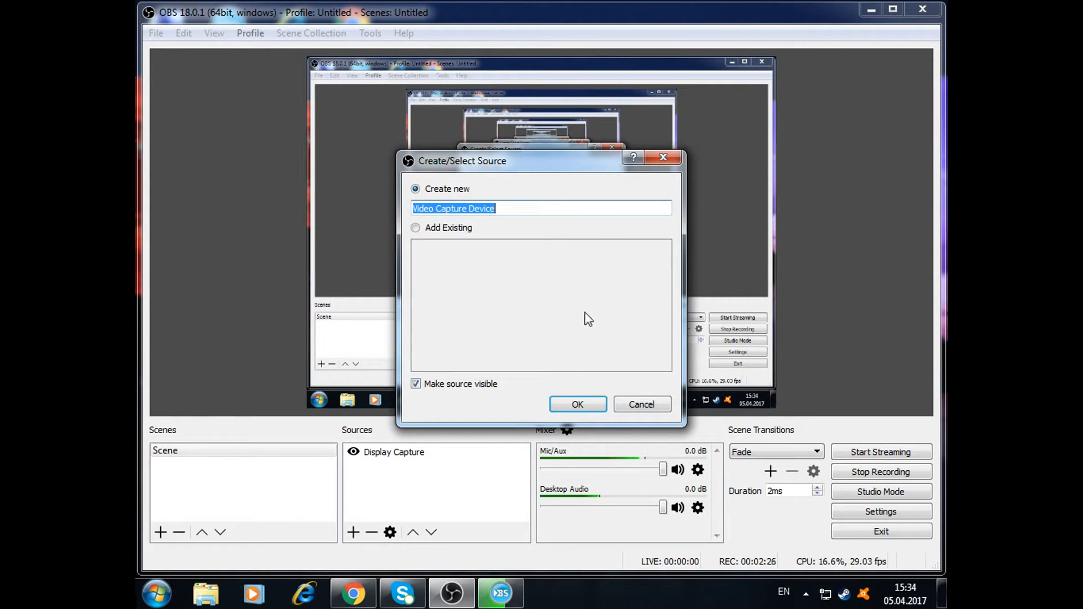
{"action": "left_click", "coordinate": [578, 405]}
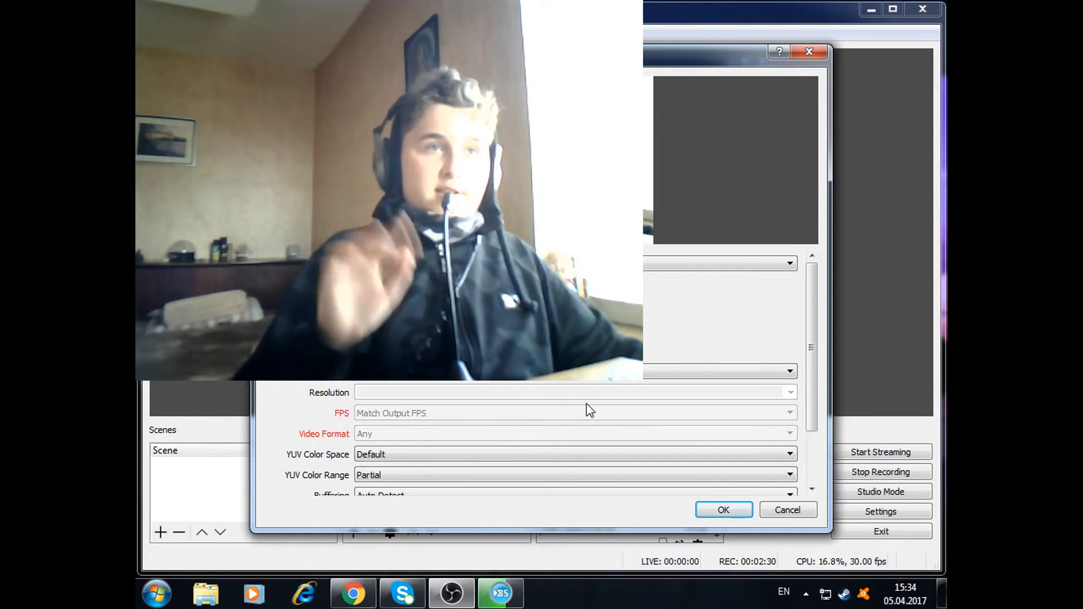
{"action": "left_click", "coordinate": [725, 511]}
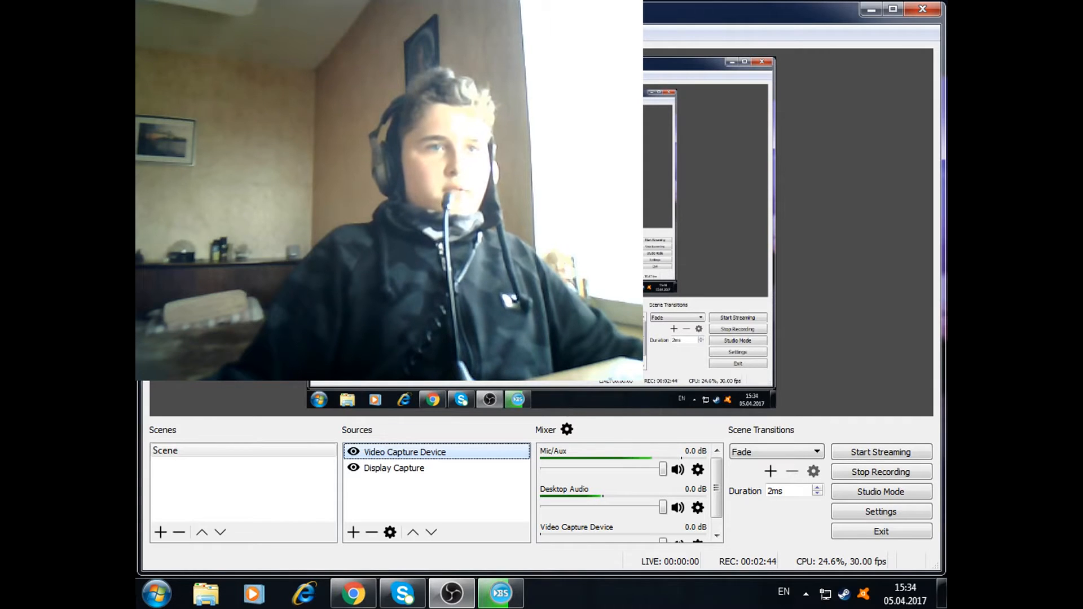
Step: Shrink the webcam picture in the preview and place it in the upper-right corner of the captured display
{"action": "left_click_drag", "start_coordinate": [643, 381], "coordinate": [372, 178]}
{"action": "left_click_drag", "start_coordinate": [449, 129], "coordinate": [656, 318]}
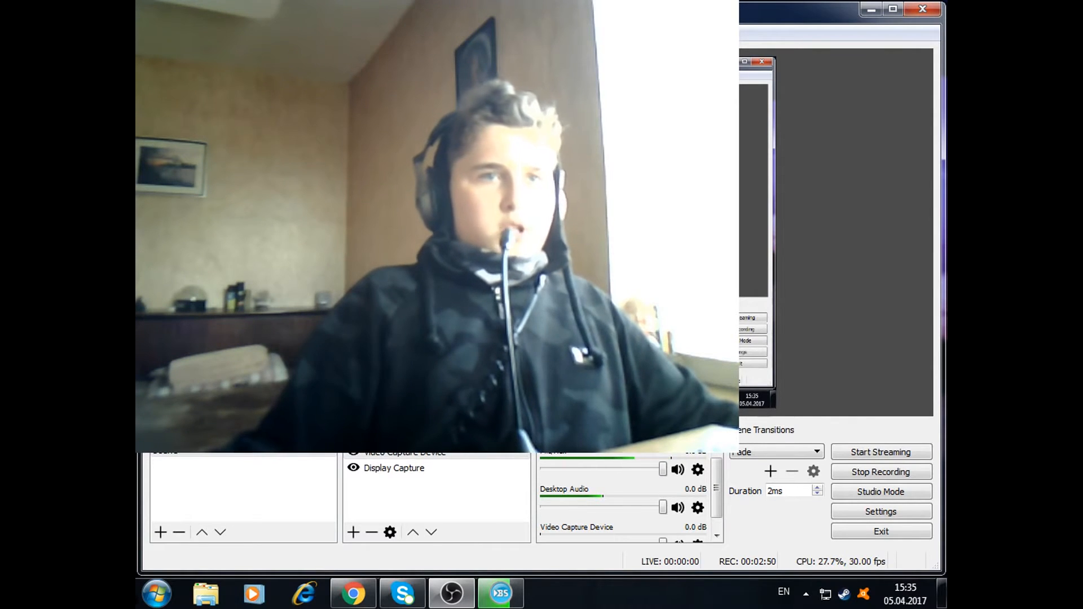
{"action": "left_click_drag", "start_coordinate": [656, 318], "coordinate": [475, 186]}
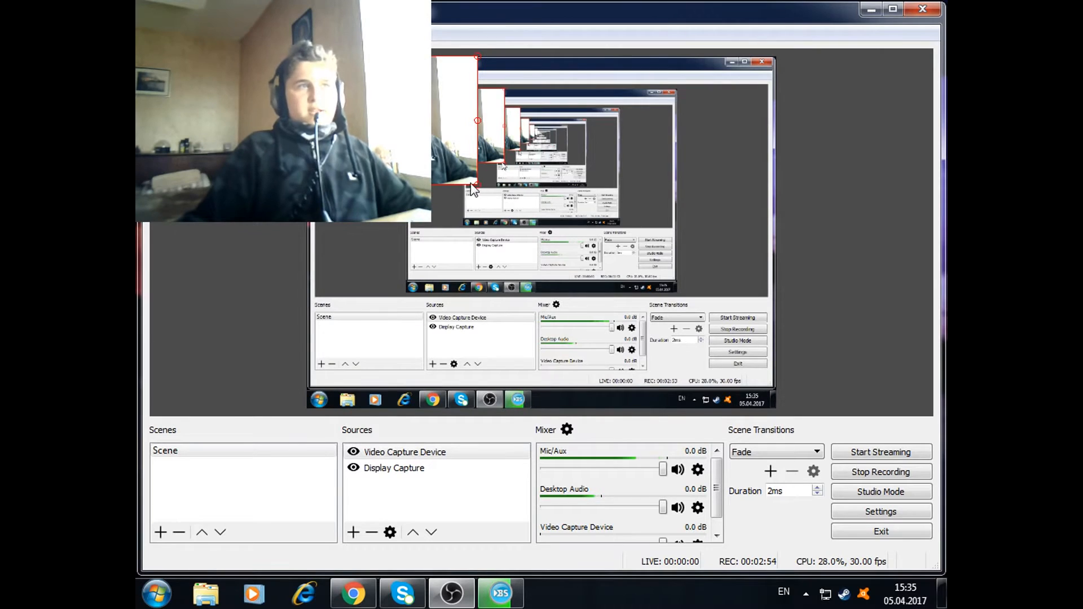
{"action": "left_click_drag", "start_coordinate": [389, 116], "coordinate": [687, 116]}
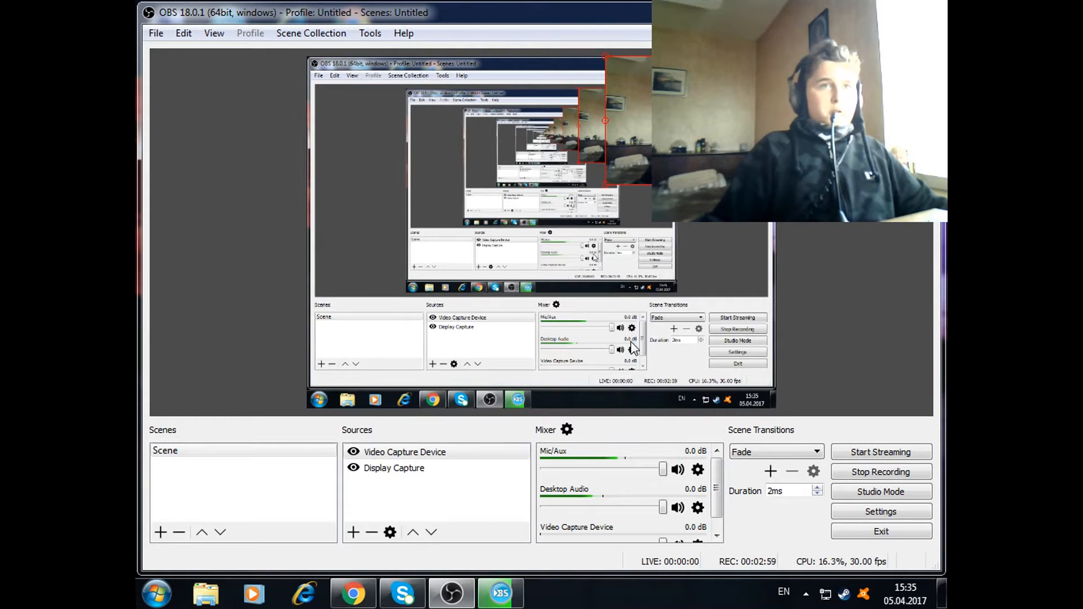
Step: Remove the Video Capture Device source from the scene
{"action": "left_click", "coordinate": [402, 453]}
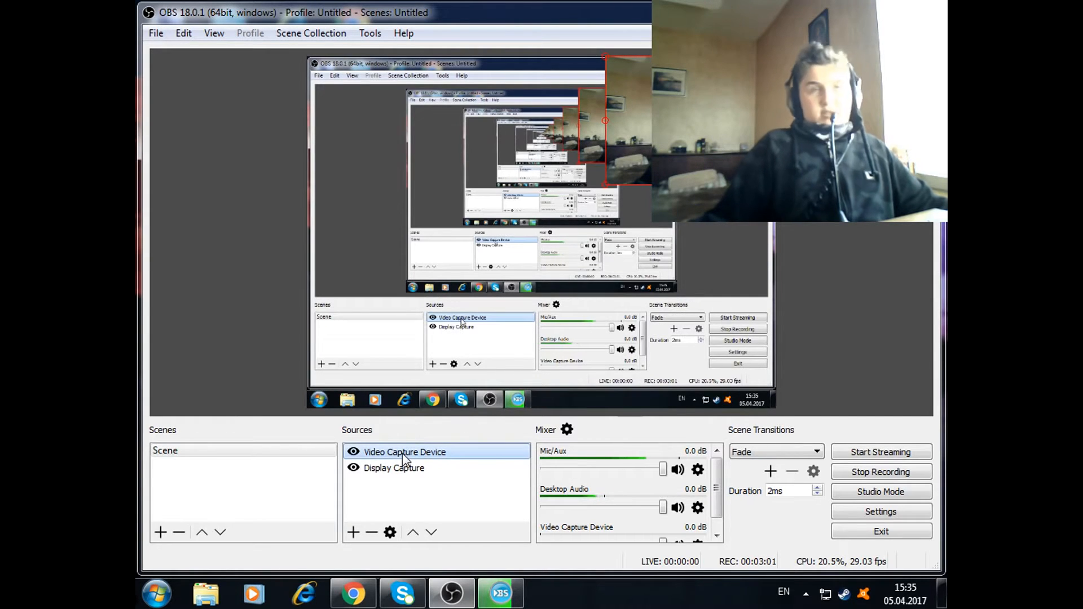
{"action": "right_click", "coordinate": [401, 452]}
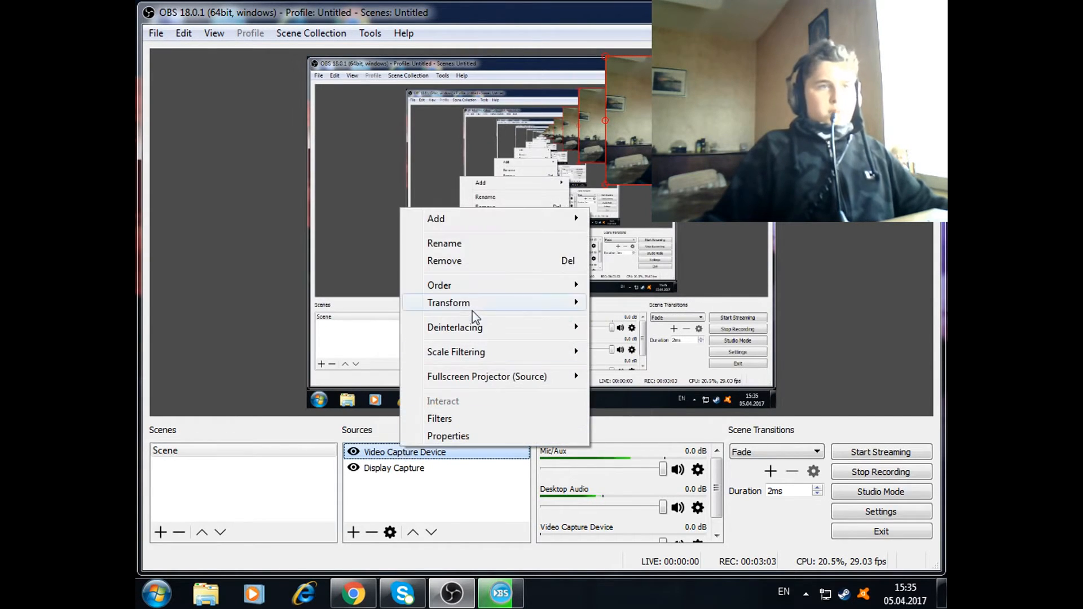
{"action": "left_click", "coordinate": [458, 260]}
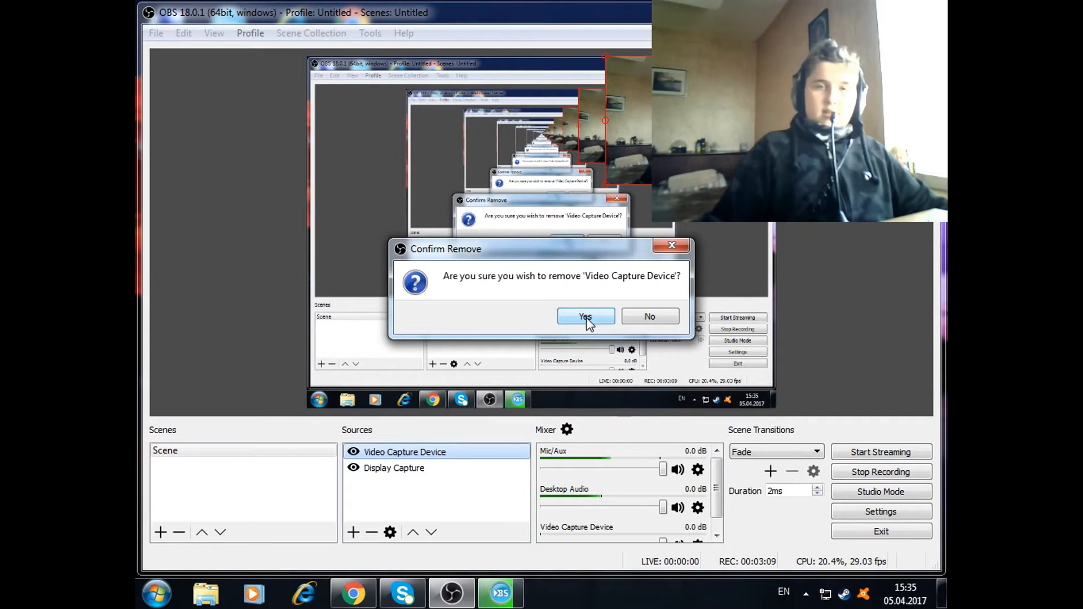
{"action": "left_click", "coordinate": [585, 317]}
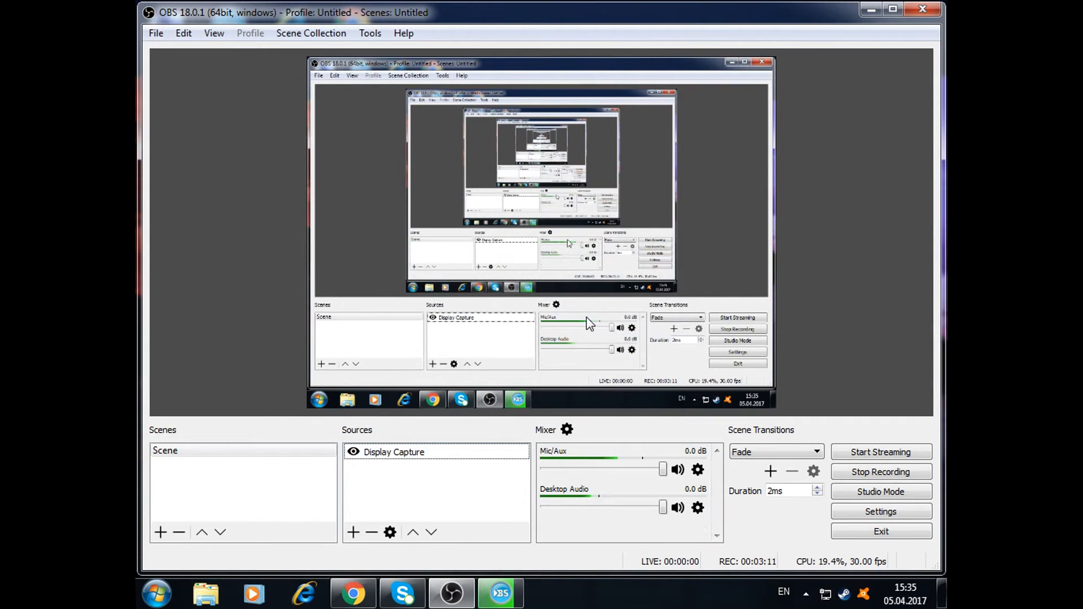
Step: Add a new Game Capture source with the mode Capture any fullscreen application and Capture Cursor enabled
{"action": "right_click", "coordinate": [382, 479]}
{"action": "mouse_move", "coordinate": [398, 487]}
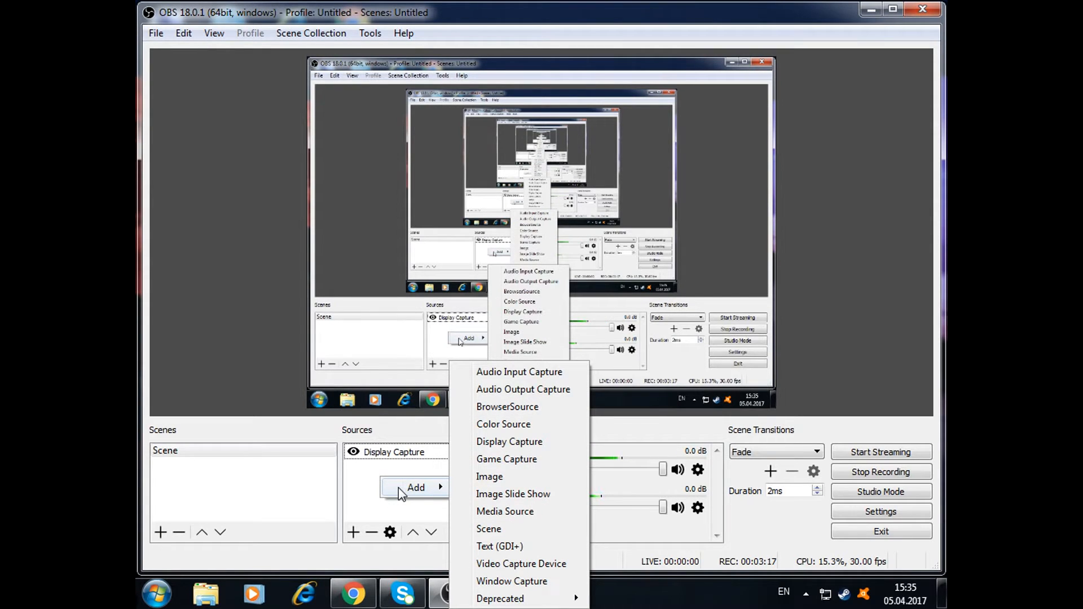
{"action": "left_click", "coordinate": [534, 458]}
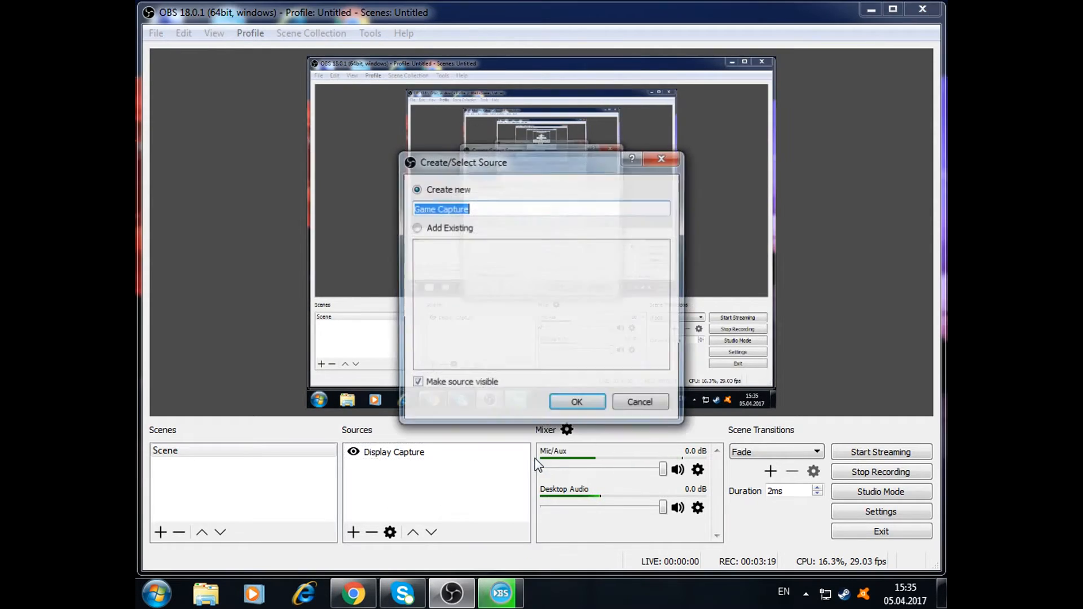
{"action": "left_click", "coordinate": [589, 414]}
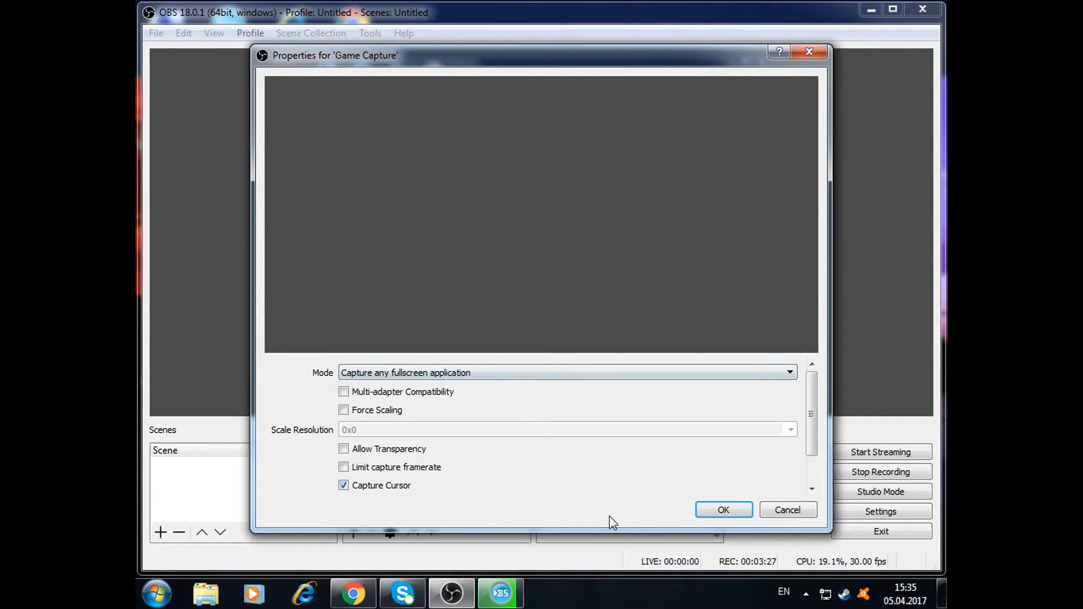
{"action": "left_click", "coordinate": [712, 510]}
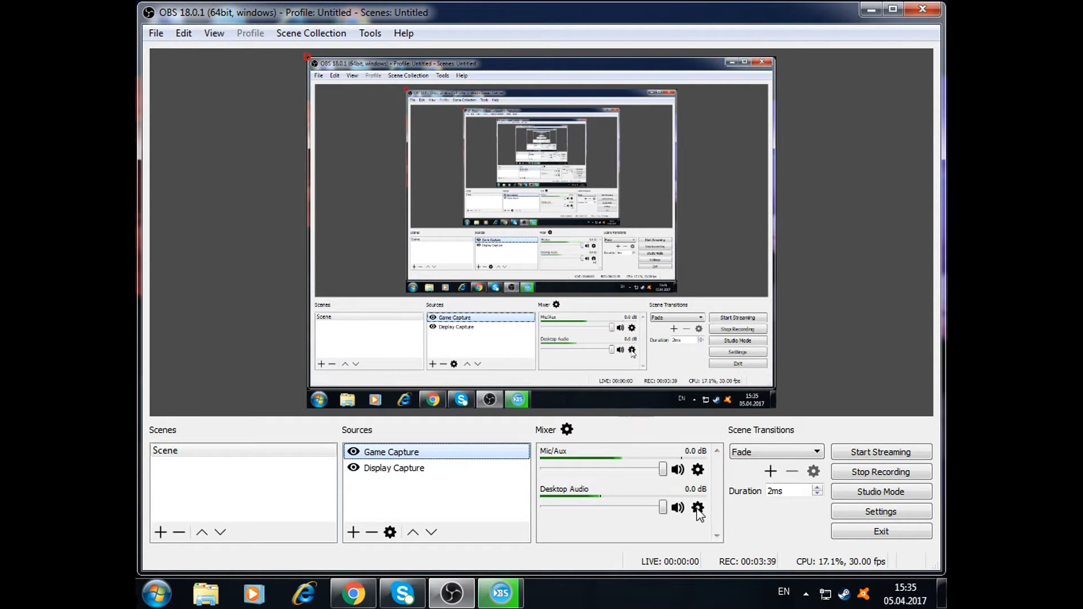
Step: Remove the Game Capture source from the scene
{"action": "right_click", "coordinate": [402, 457]}
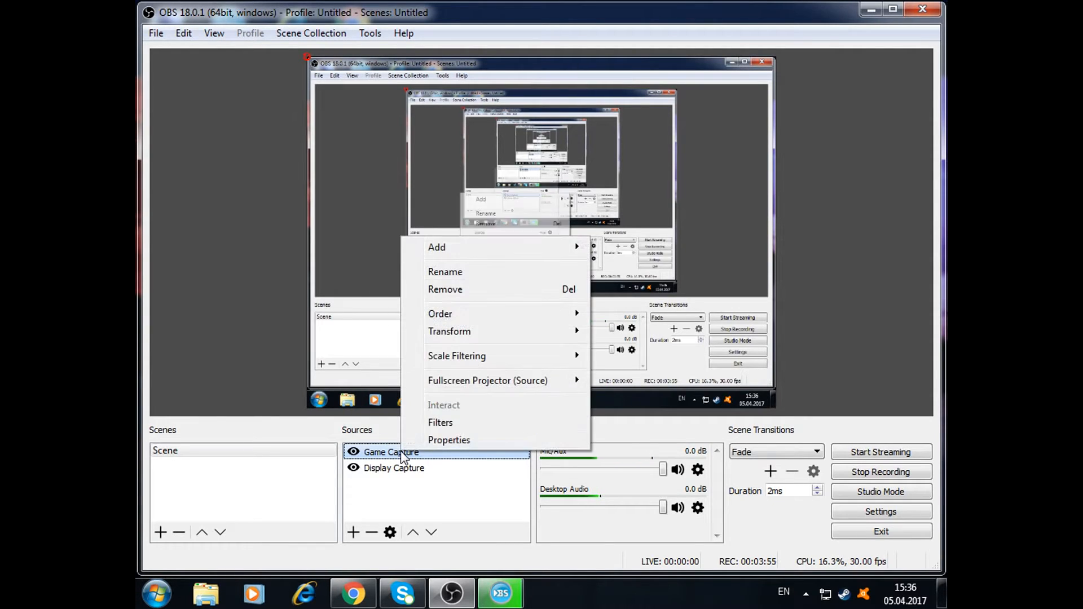
{"action": "left_click", "coordinate": [470, 291]}
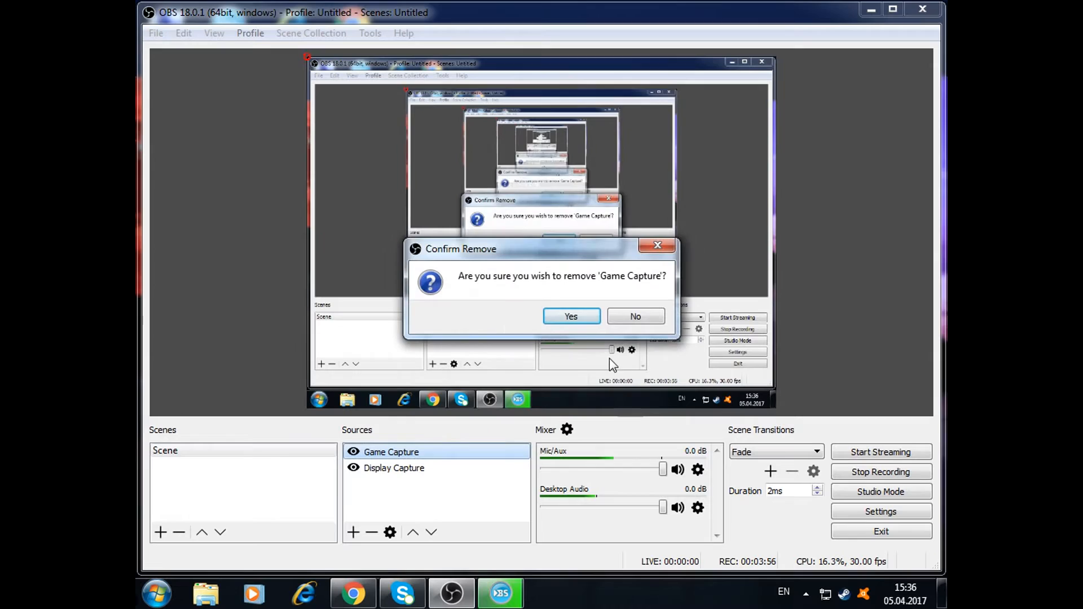
{"action": "left_click", "coordinate": [573, 317]}
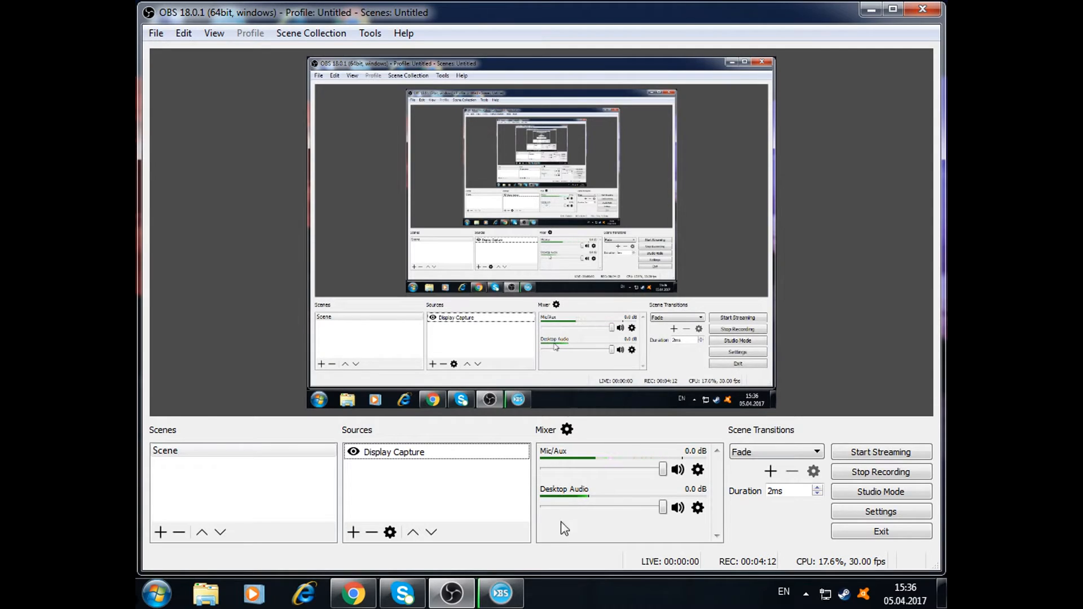
Step: Switch to BS.Player to show the playing track, and return to OBS
{"action": "left_click", "coordinate": [500, 593]}
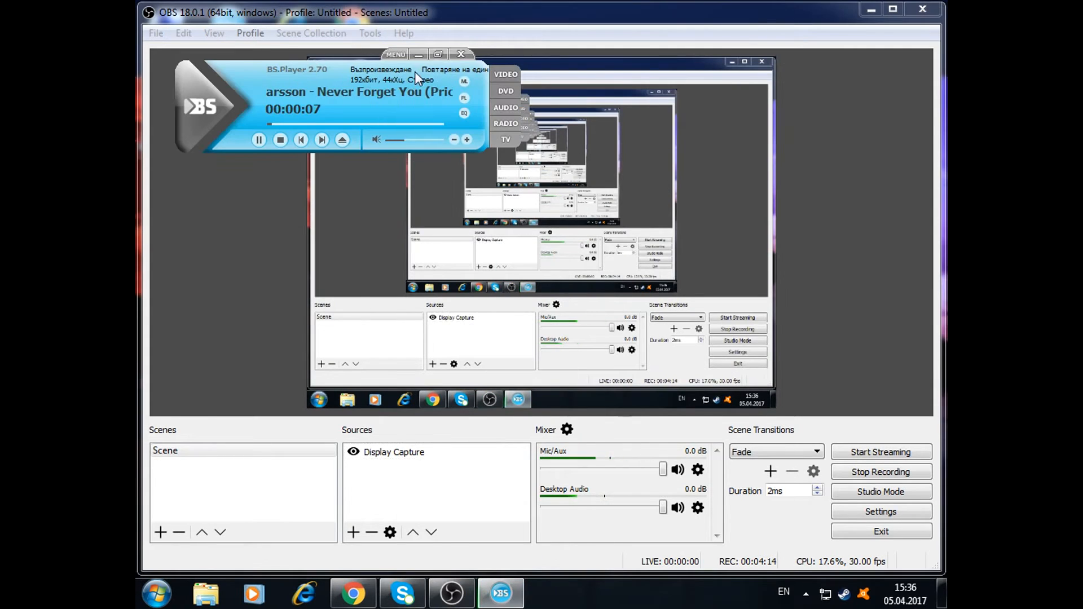
{"action": "left_click", "coordinate": [416, 99]}
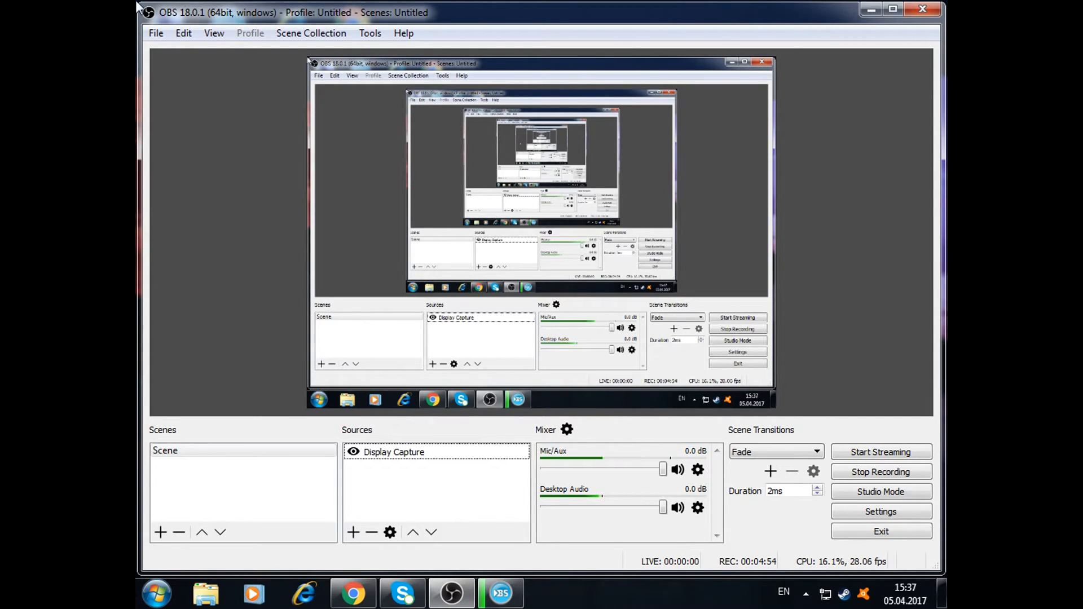
Step: Show the folder where the recordings are saved, and close it again
{"action": "left_click", "coordinate": [157, 34]}
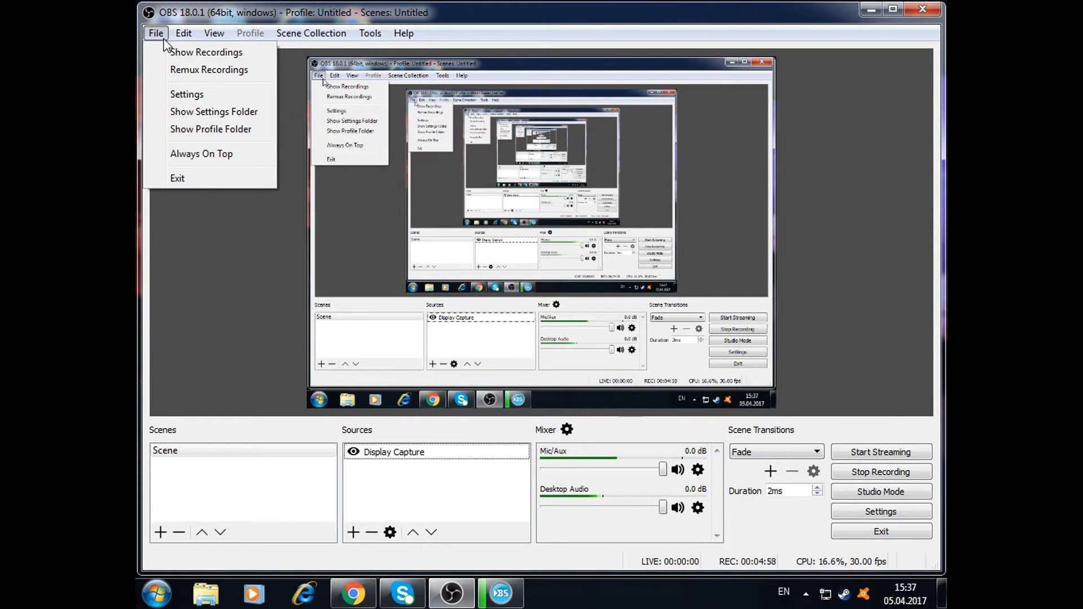
{"action": "left_click", "coordinate": [176, 50]}
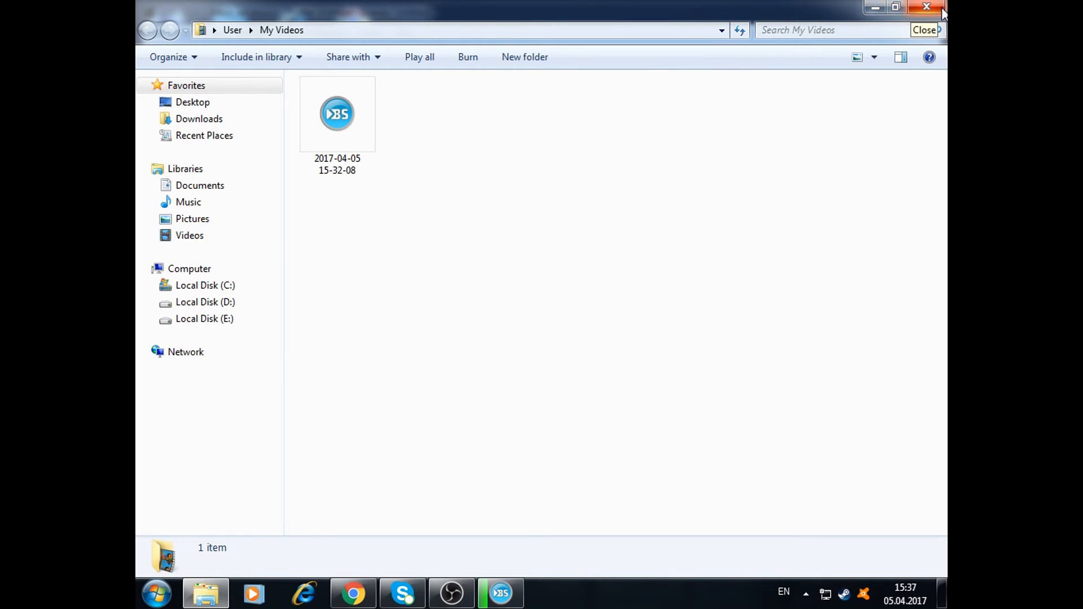
{"action": "left_click", "coordinate": [911, 9]}
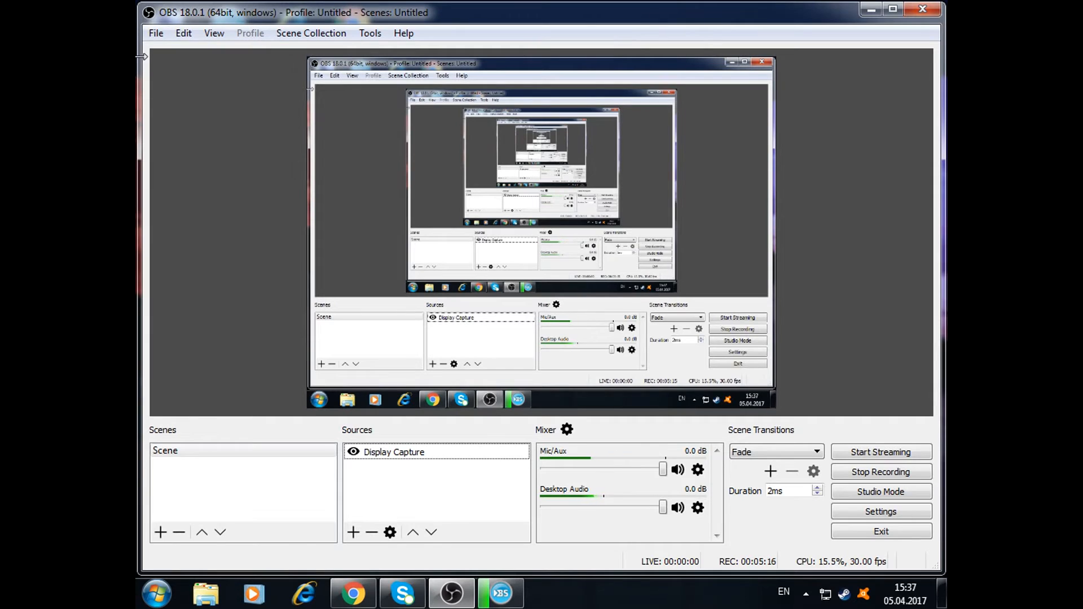
Step: Open the hotkey settings and assign F9 as the hotkey for Start Streaming
{"action": "left_click", "coordinate": [160, 37]}
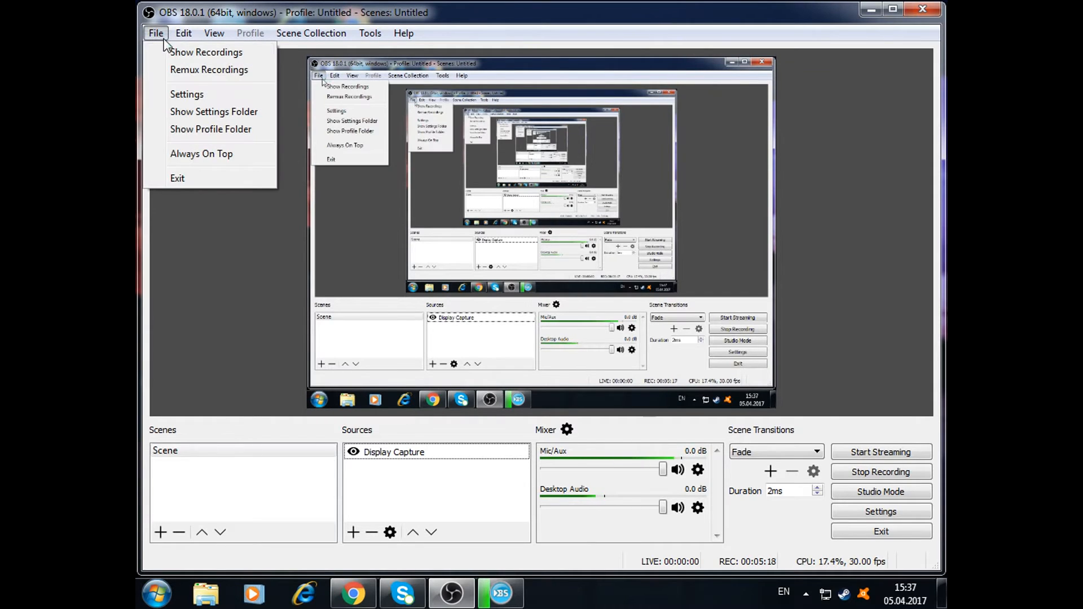
{"action": "left_click", "coordinate": [191, 94]}
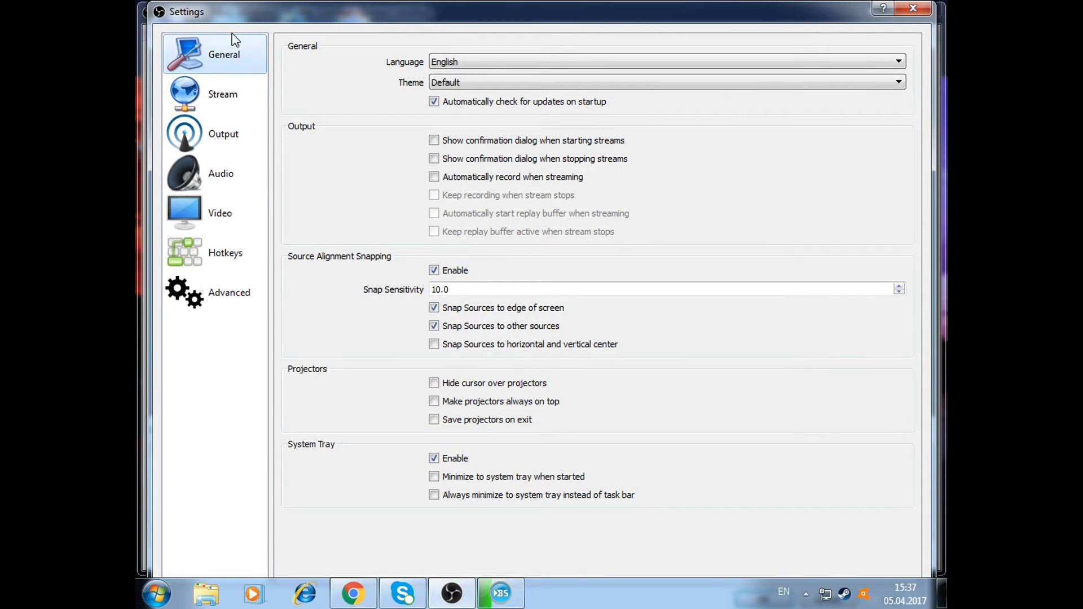
{"action": "left_click", "coordinate": [208, 258]}
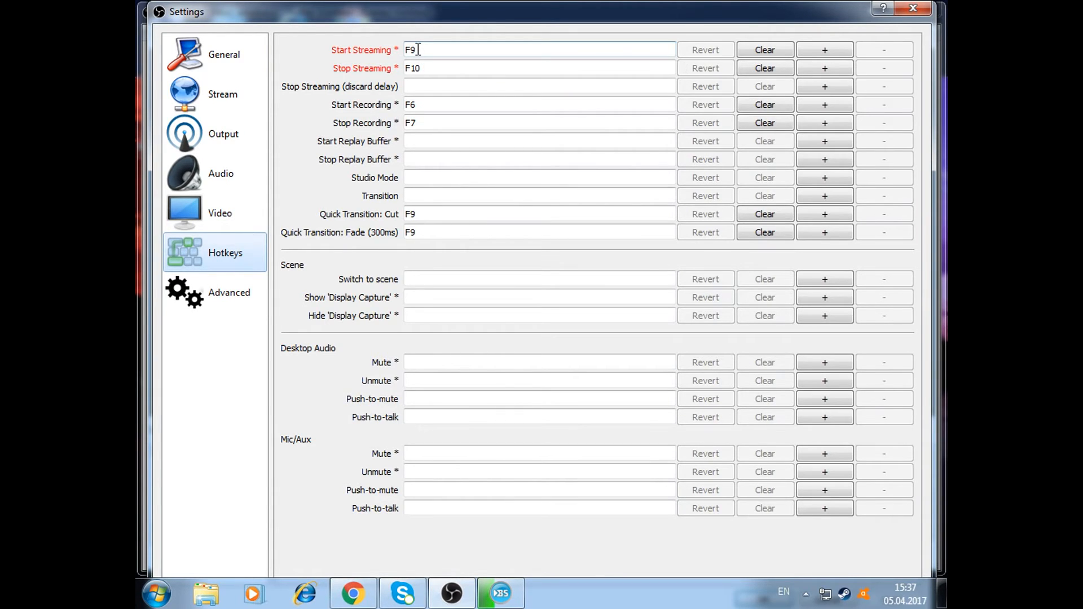
{"action": "key", "text": "BackSpace"}
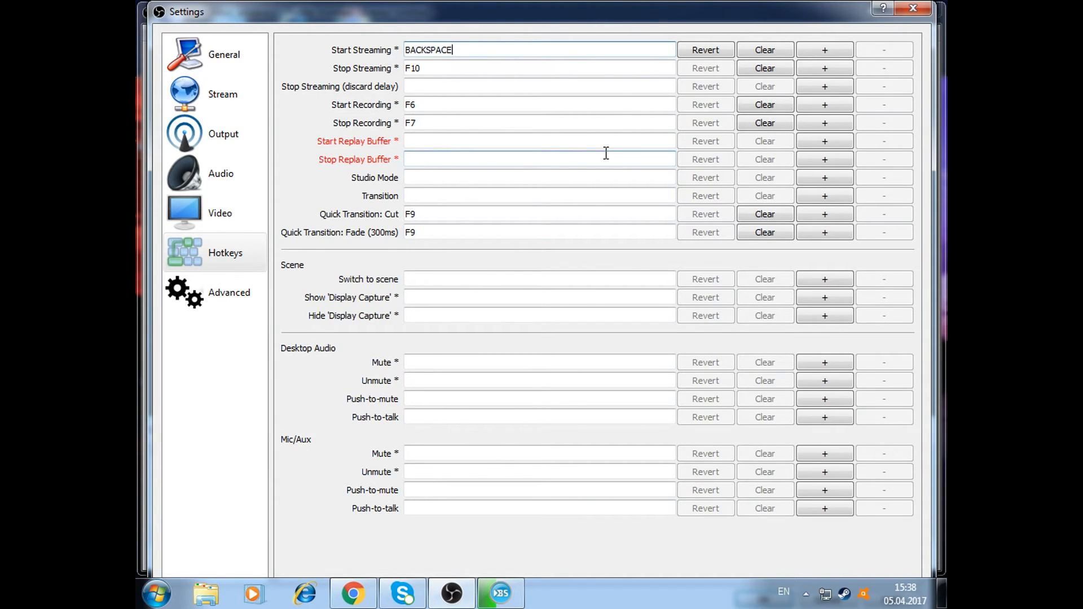
{"action": "key", "text": "F9"}
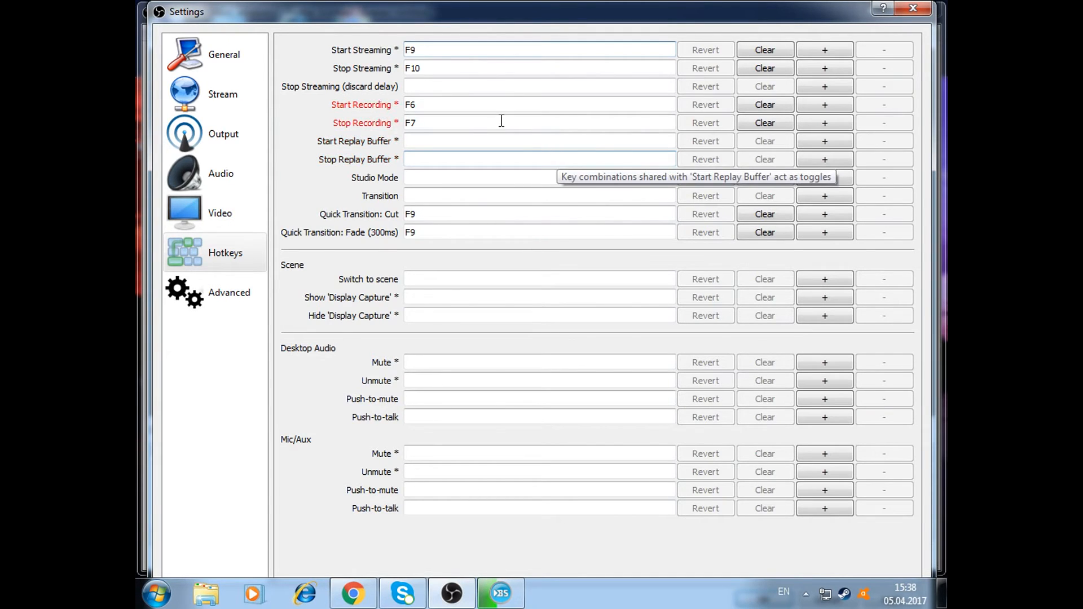
{"action": "left_click", "coordinate": [425, 111]}
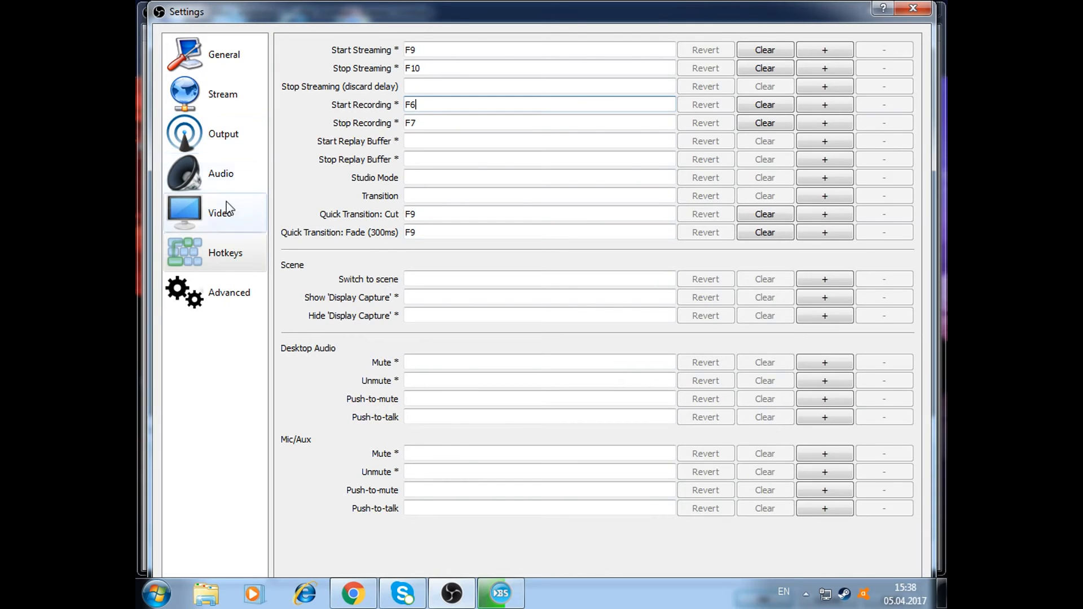
Step: Examine the Advanced settings, including the audio monitoring device options, and check the Video and Output settings
{"action": "left_click", "coordinate": [214, 295]}
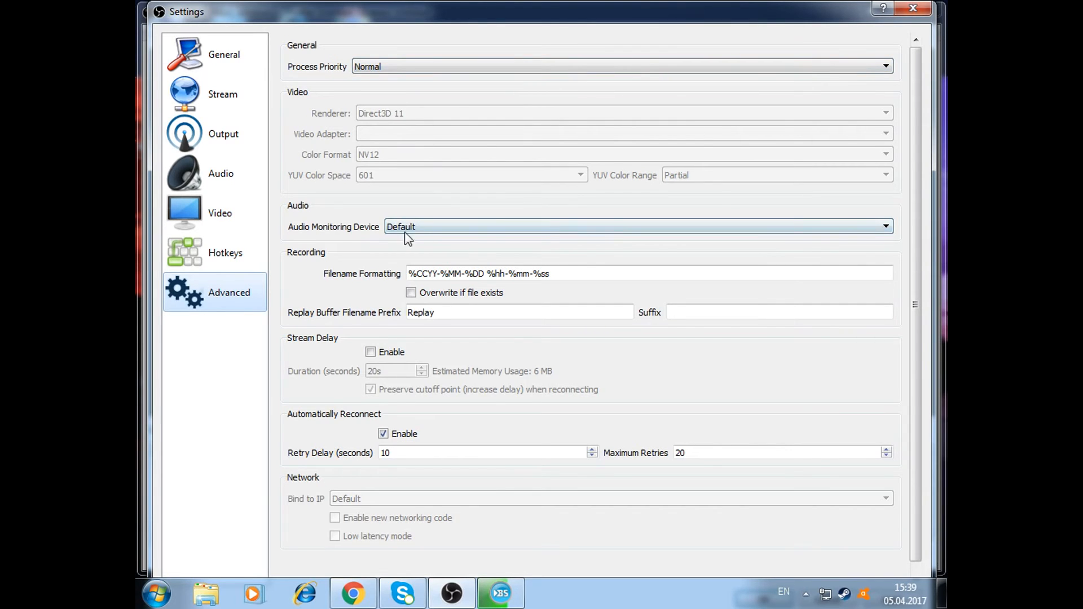
{"action": "left_click", "coordinate": [424, 228]}
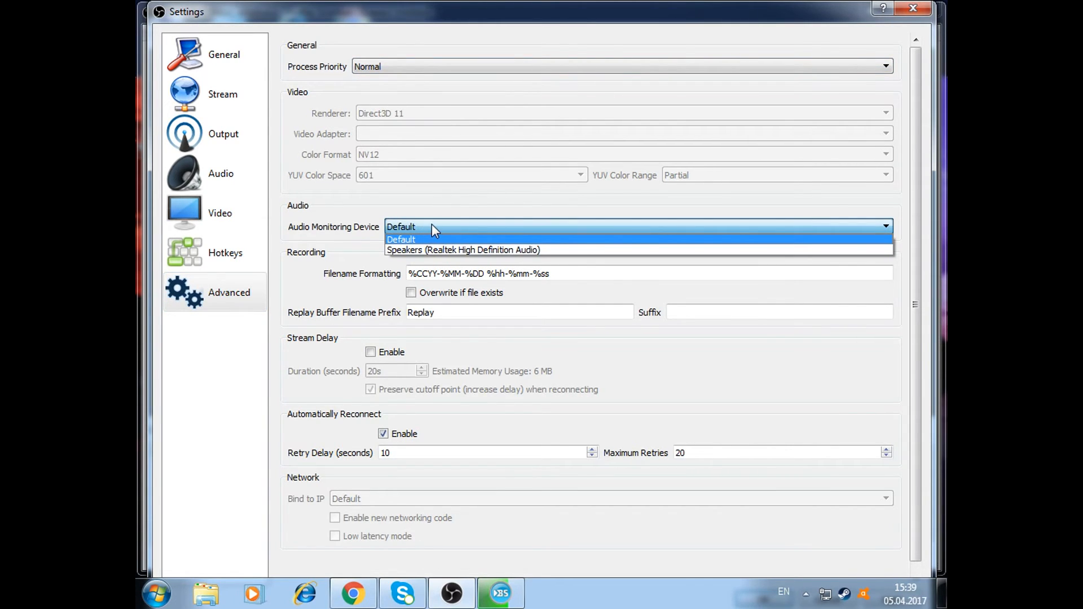
{"action": "left_click", "coordinate": [436, 229]}
{"action": "left_click", "coordinate": [438, 228]}
{"action": "left_click", "coordinate": [435, 228]}
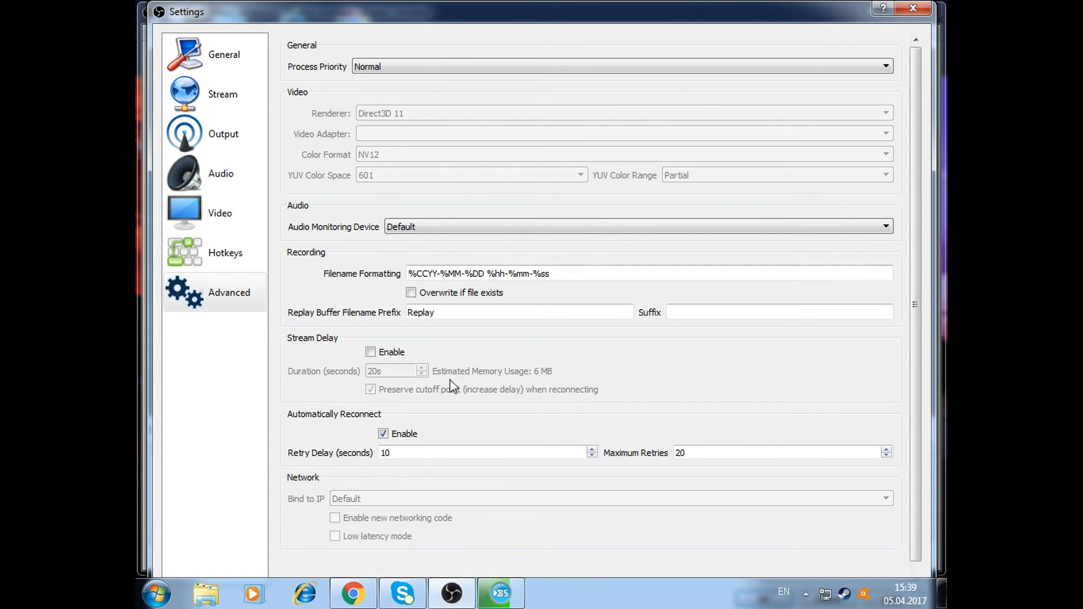
{"action": "left_click", "coordinate": [230, 212]}
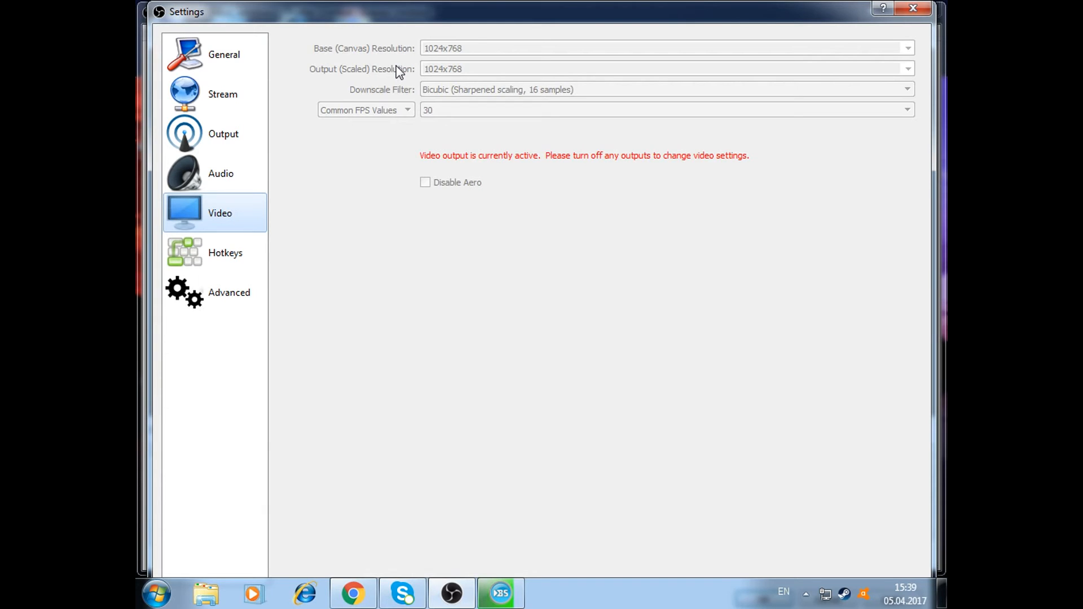
{"action": "left_click", "coordinate": [215, 127]}
Step: Examine the available streaming services in the Stream settings, keeping Twitch as the service
{"action": "left_click", "coordinate": [213, 96]}
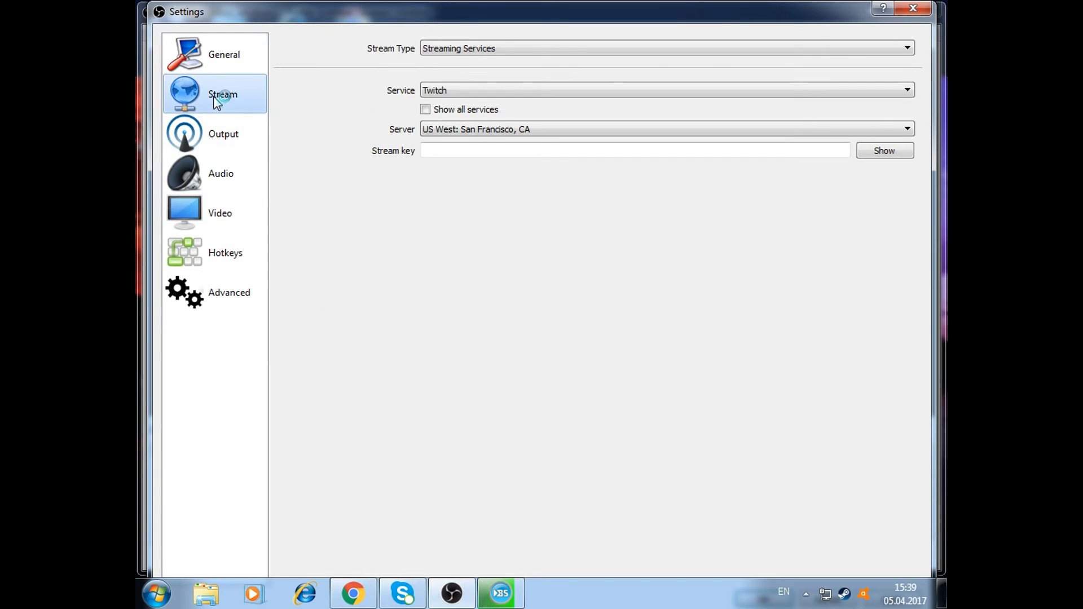
{"action": "left_click", "coordinate": [449, 89]}
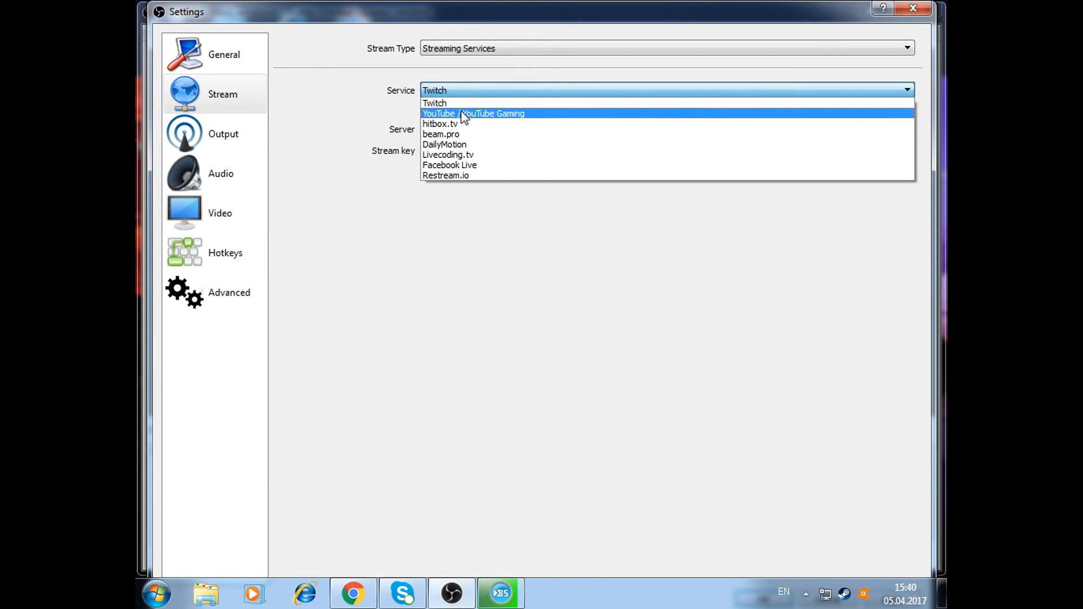
{"action": "left_click", "coordinate": [457, 85]}
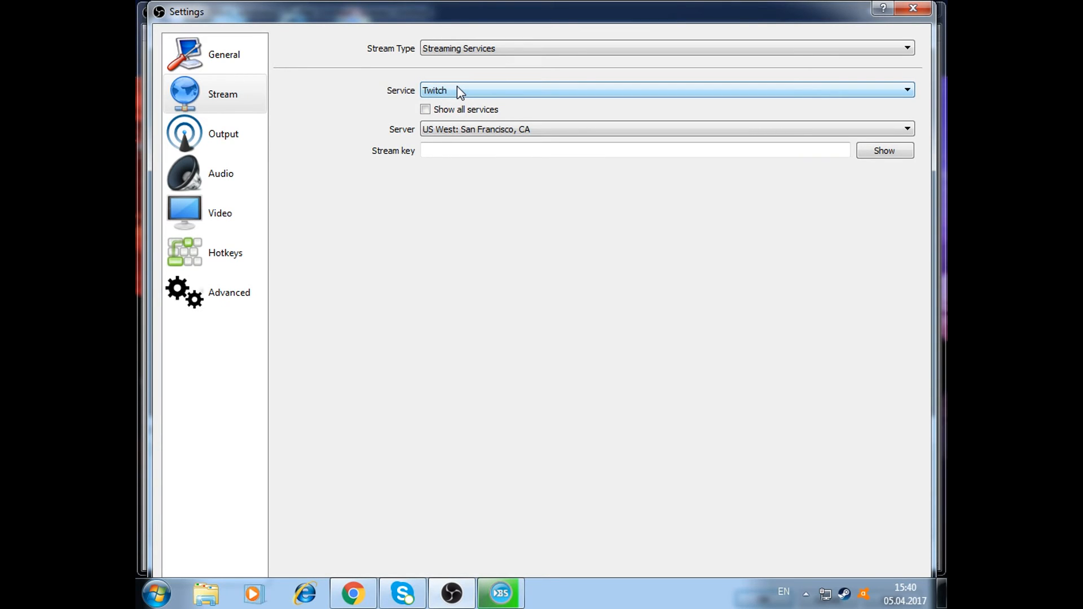
{"action": "left_click", "coordinate": [461, 93]}
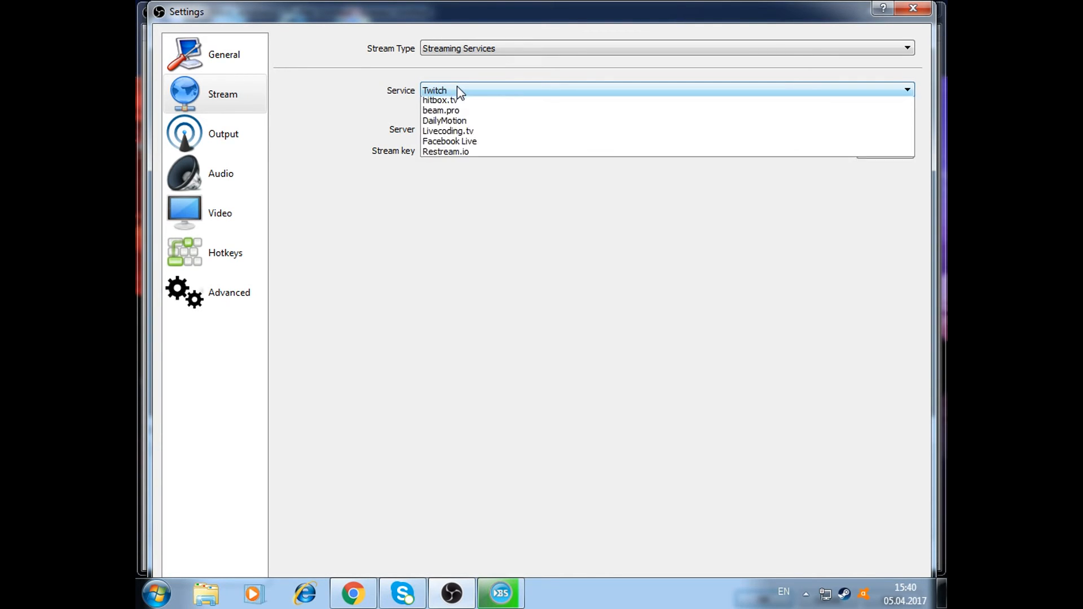
{"action": "left_click", "coordinate": [457, 87]}
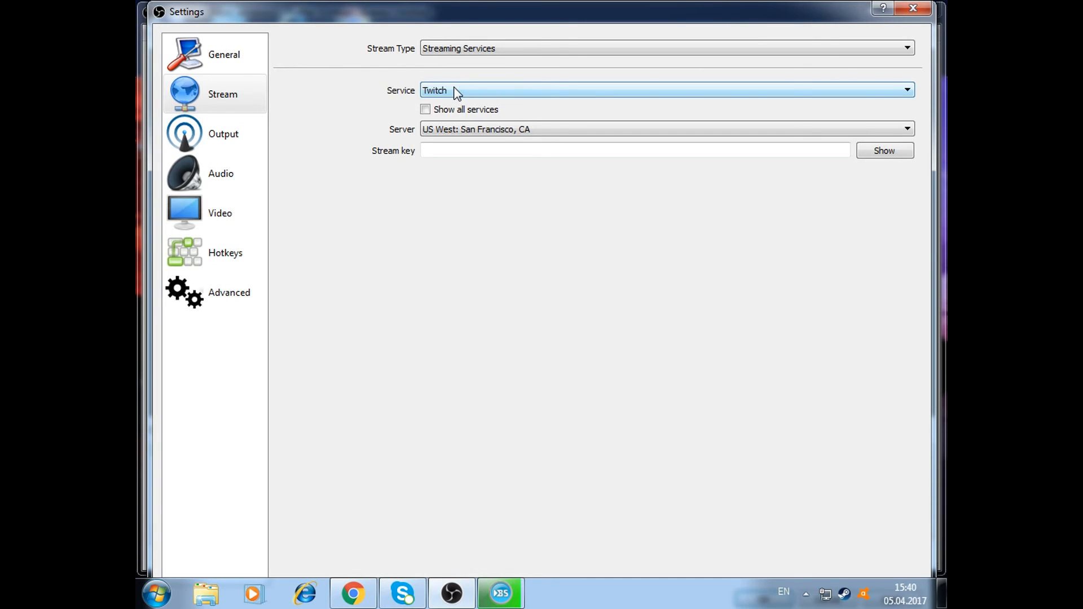
Step: Examine the stream type and server options, keeping Streaming Services and US West: San Francisco, CA, and check the stream key field
{"action": "left_click", "coordinate": [458, 48]}
{"action": "left_click", "coordinate": [458, 46]}
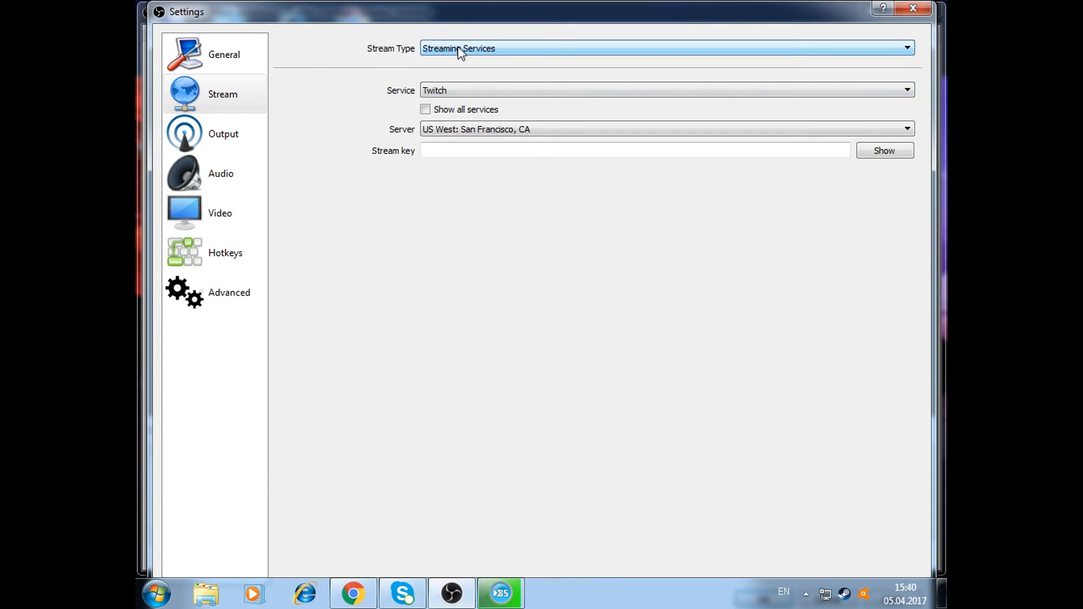
{"action": "left_click", "coordinate": [430, 49]}
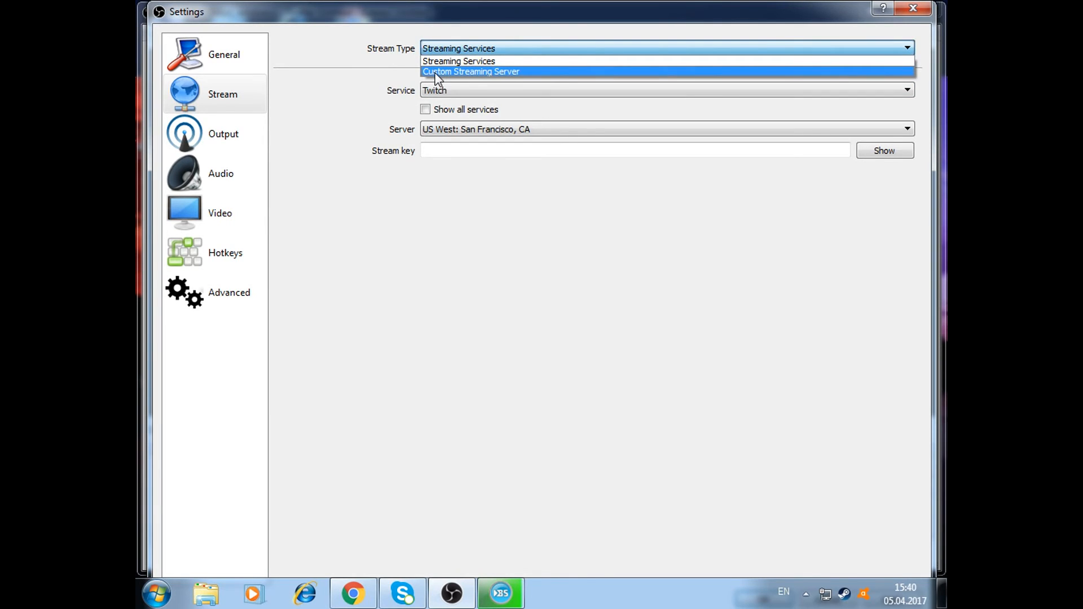
{"action": "left_click", "coordinate": [451, 59]}
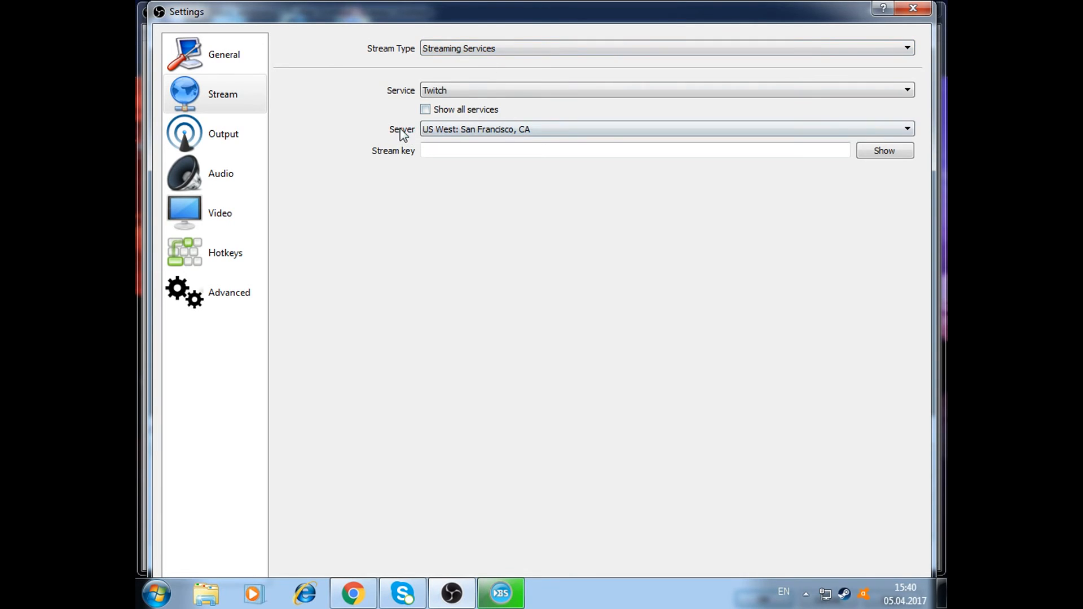
{"action": "left_click", "coordinate": [469, 135]}
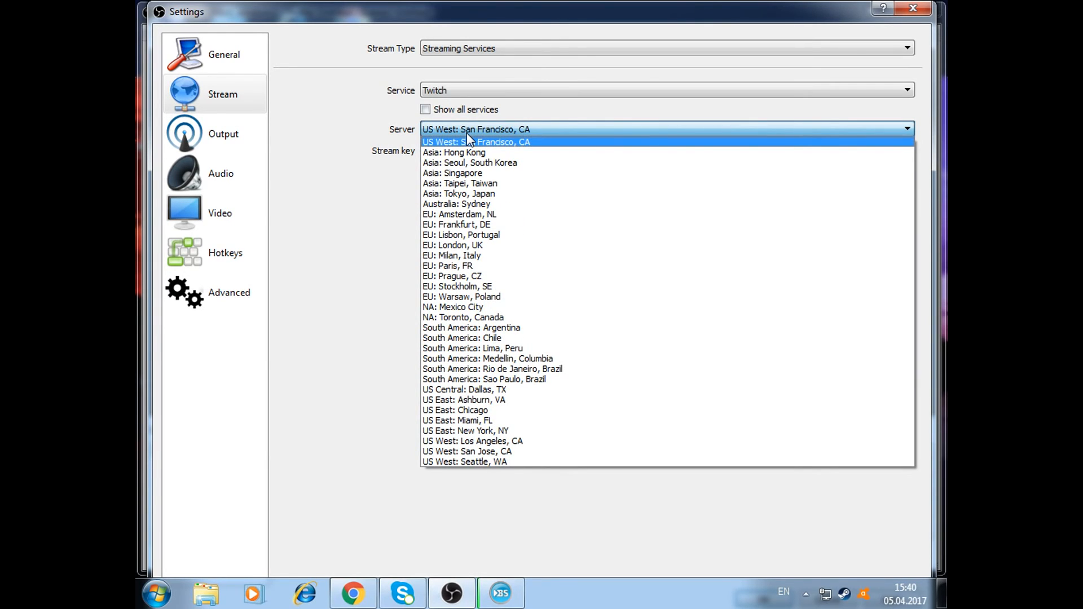
{"action": "left_click", "coordinate": [468, 130]}
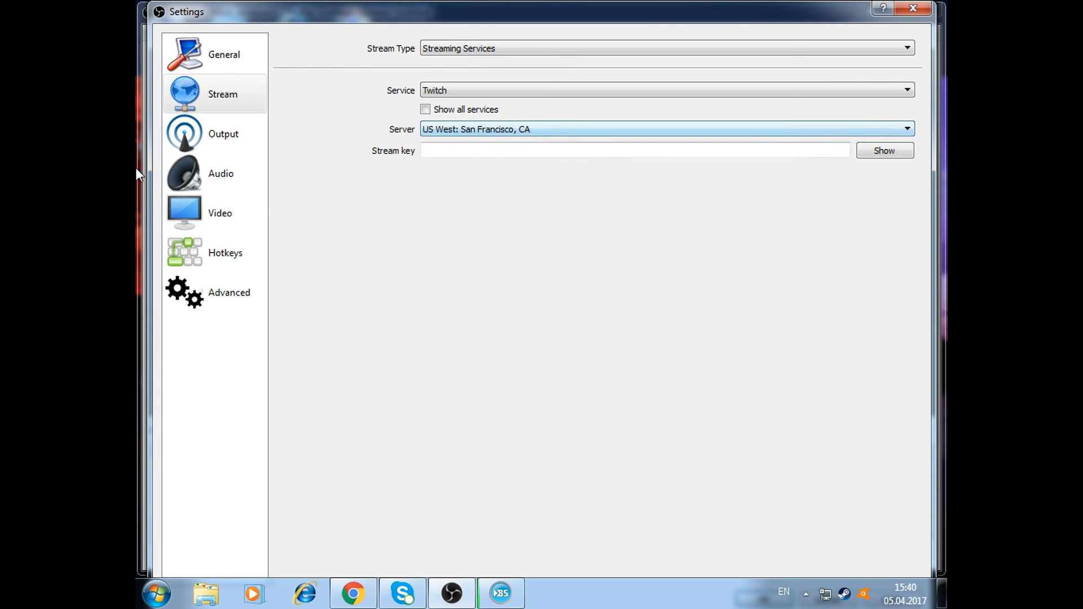
{"action": "left_click", "coordinate": [491, 152]}
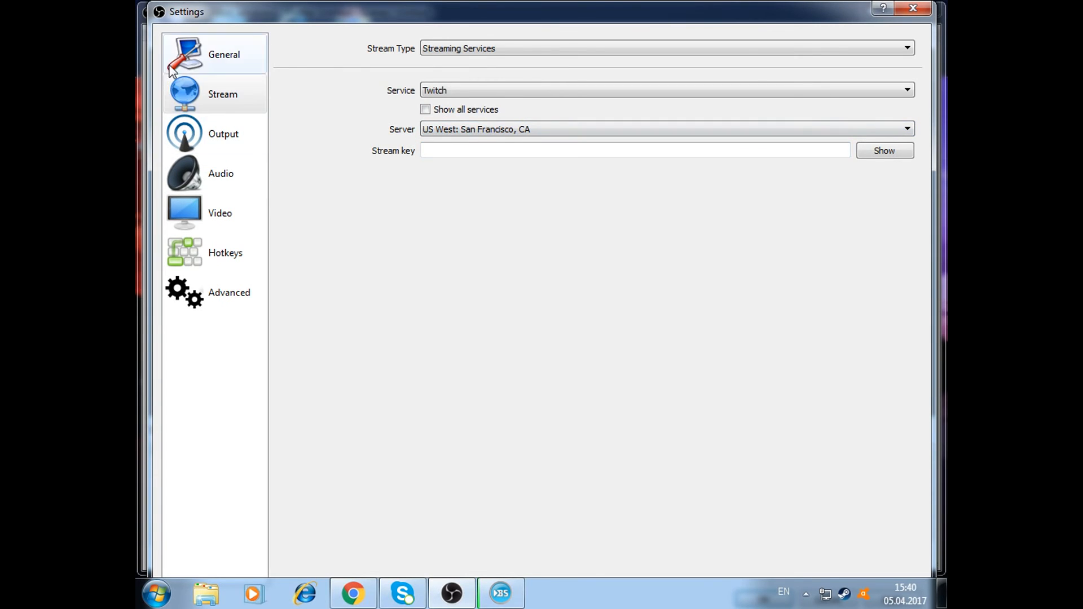
Step: Return to the General settings, close the settings and save the changes
{"action": "left_click", "coordinate": [247, 64]}
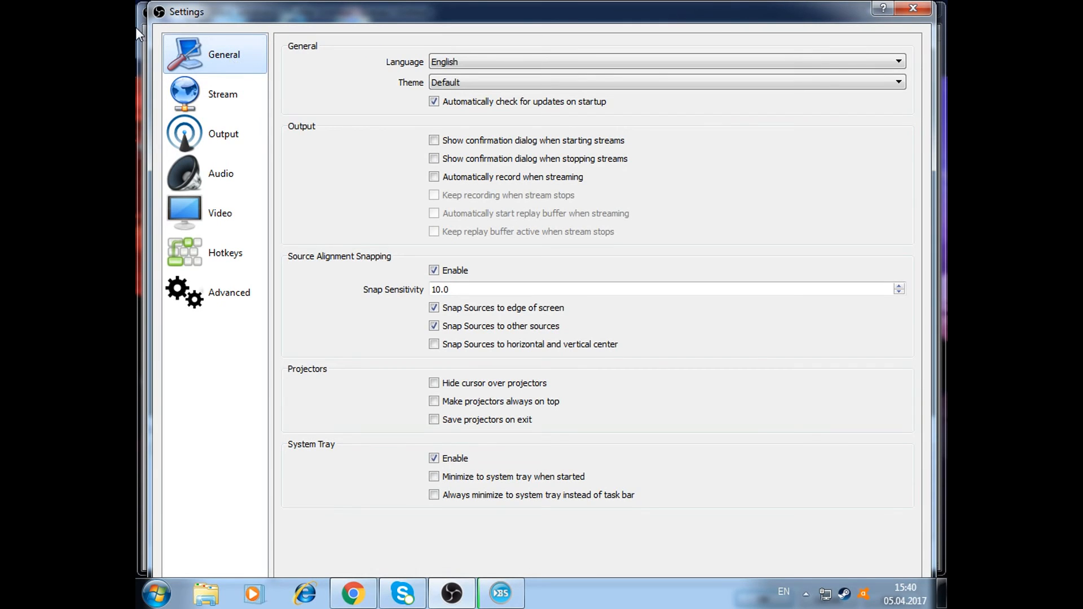
{"action": "left_click", "coordinate": [915, 9]}
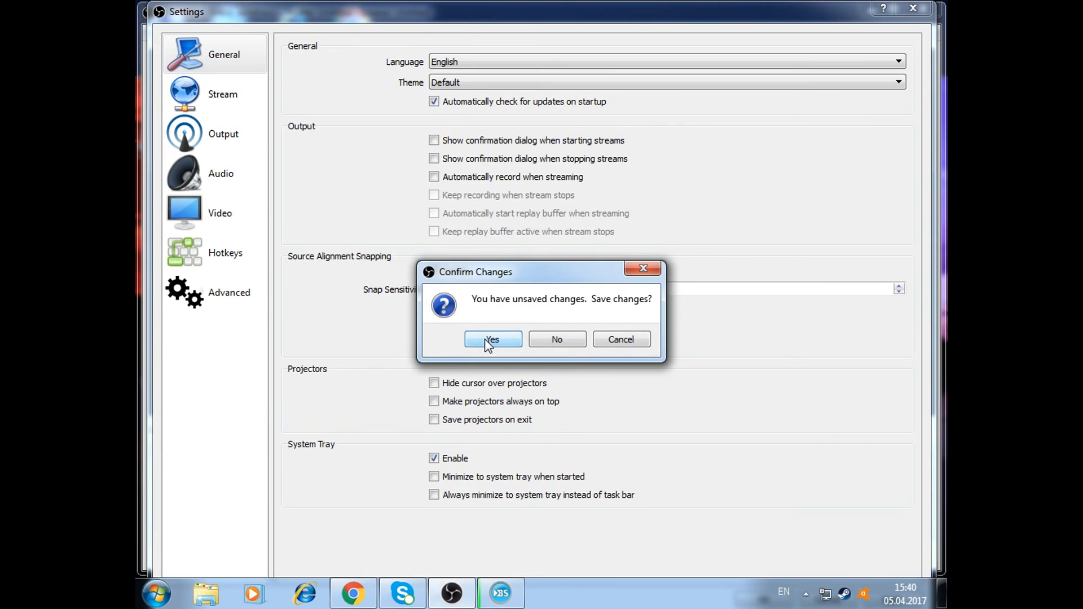
{"action": "left_click", "coordinate": [491, 339]}
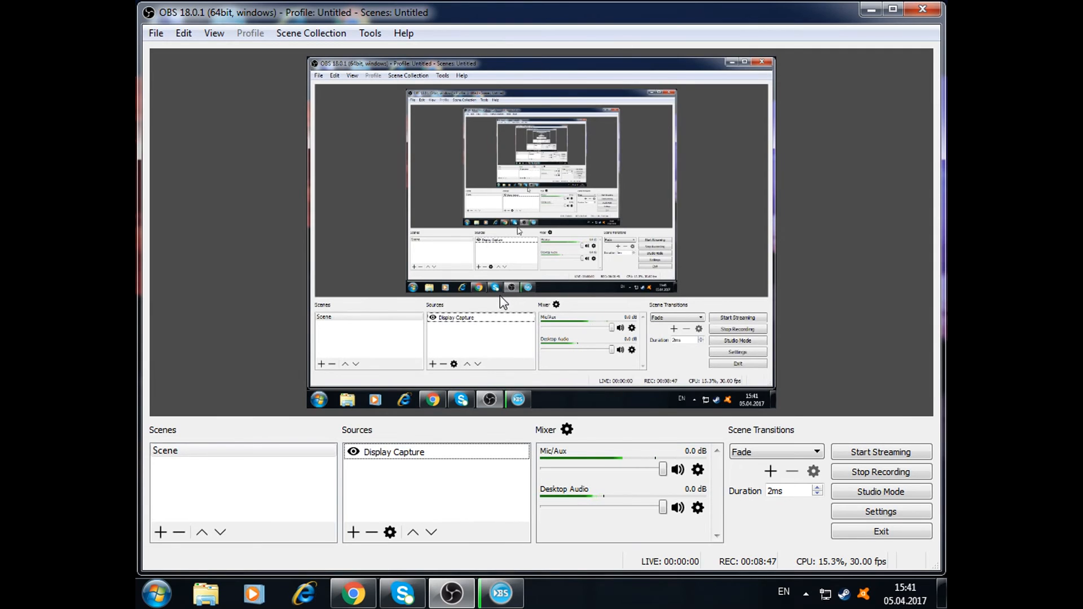
Step: Examine the available scene transition types, keeping Fade
{"action": "left_click", "coordinate": [771, 454]}
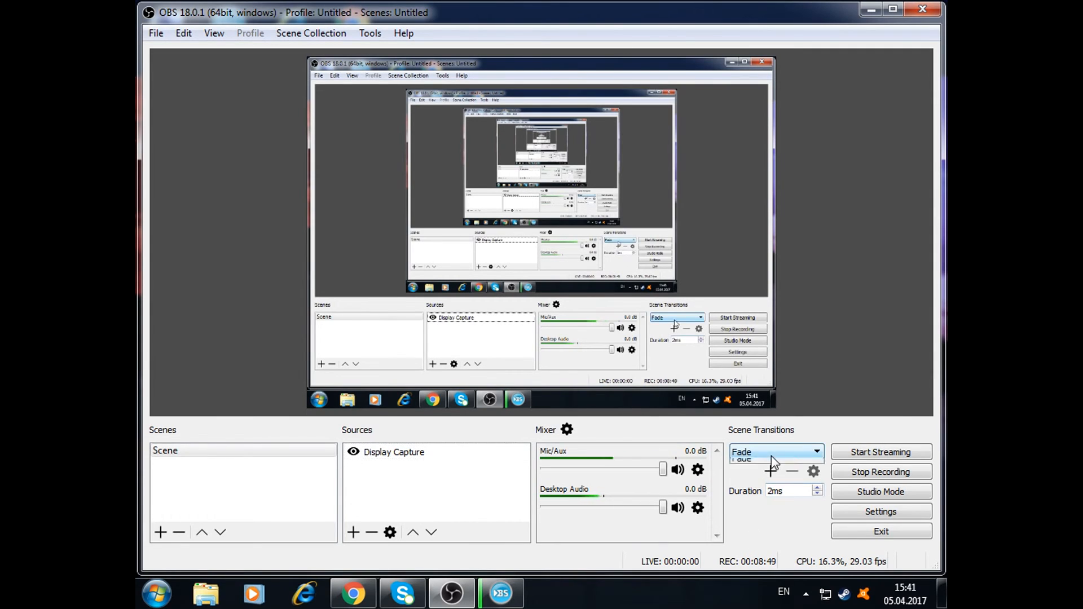
{"action": "left_click", "coordinate": [770, 456]}
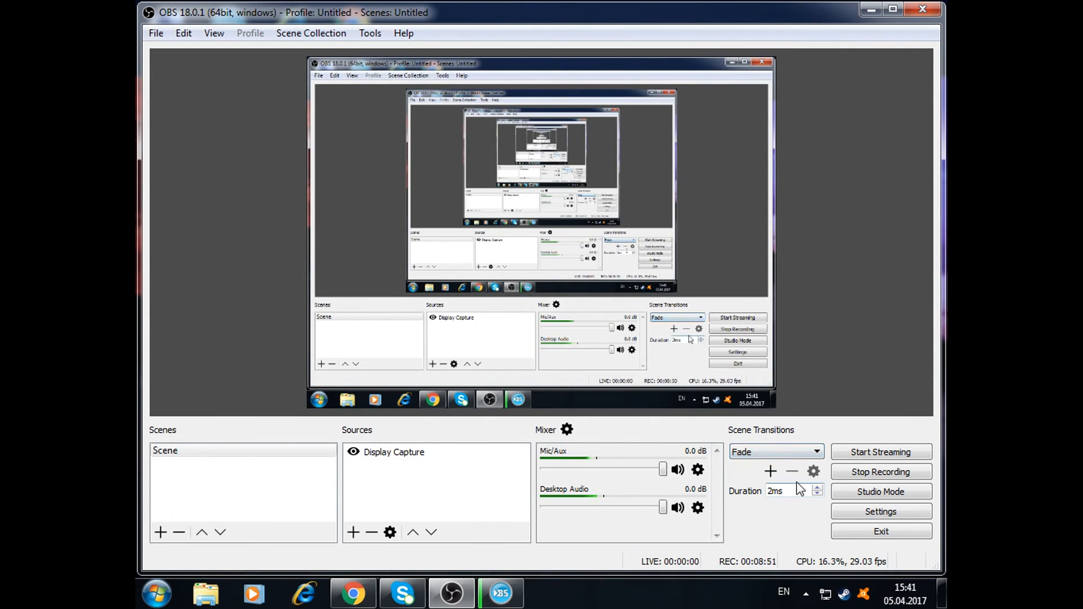
{"action": "left_click", "coordinate": [772, 453]}
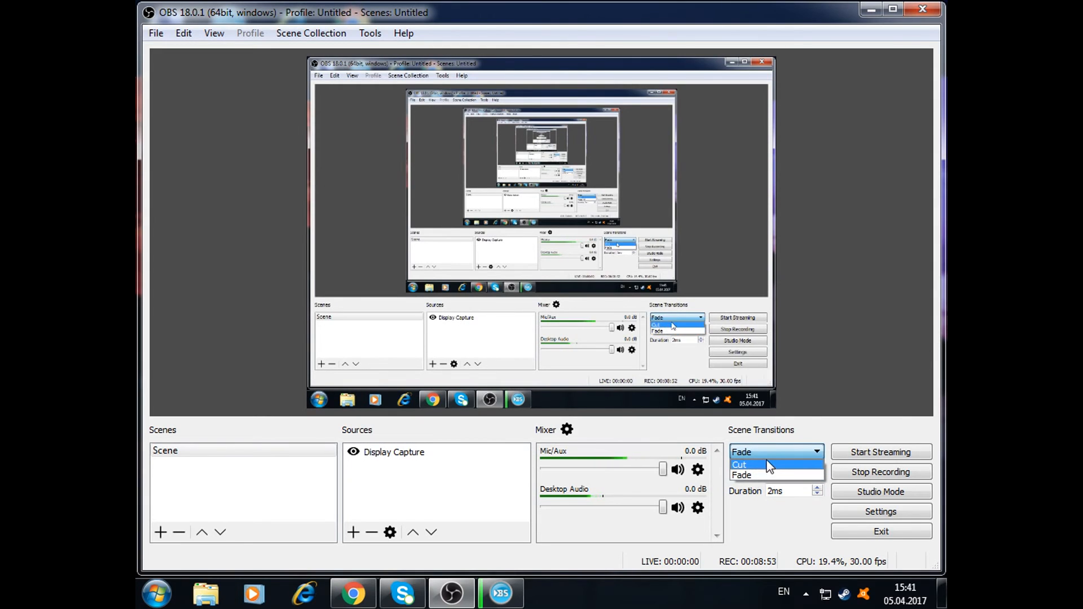
{"action": "left_click", "coordinate": [777, 447]}
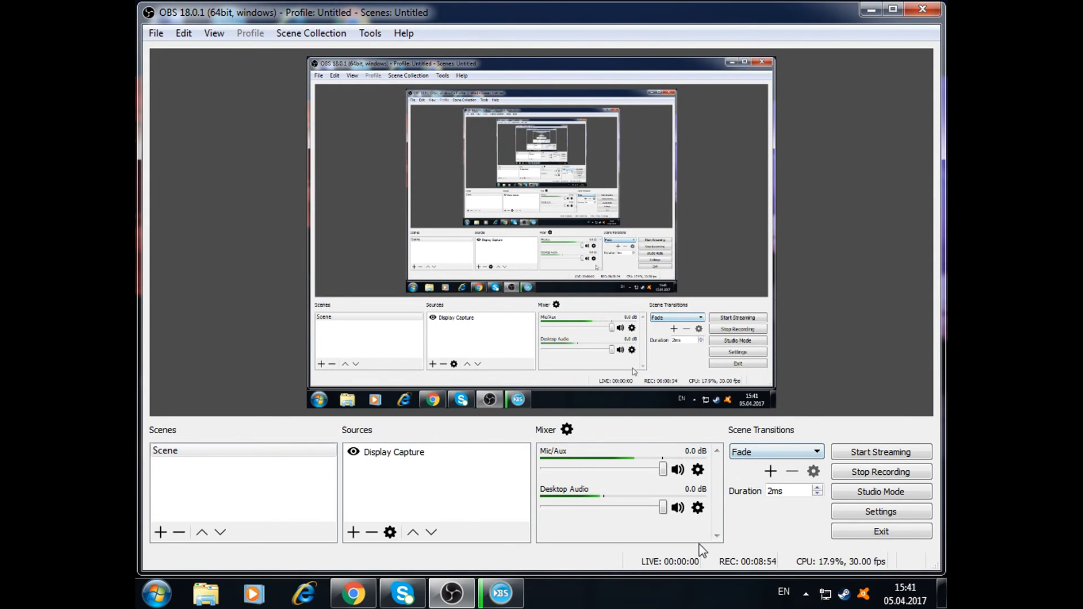
Step: Try raising the scene transition duration to 102 ms and set it back to 2 ms
{"action": "left_click", "coordinate": [818, 493]}
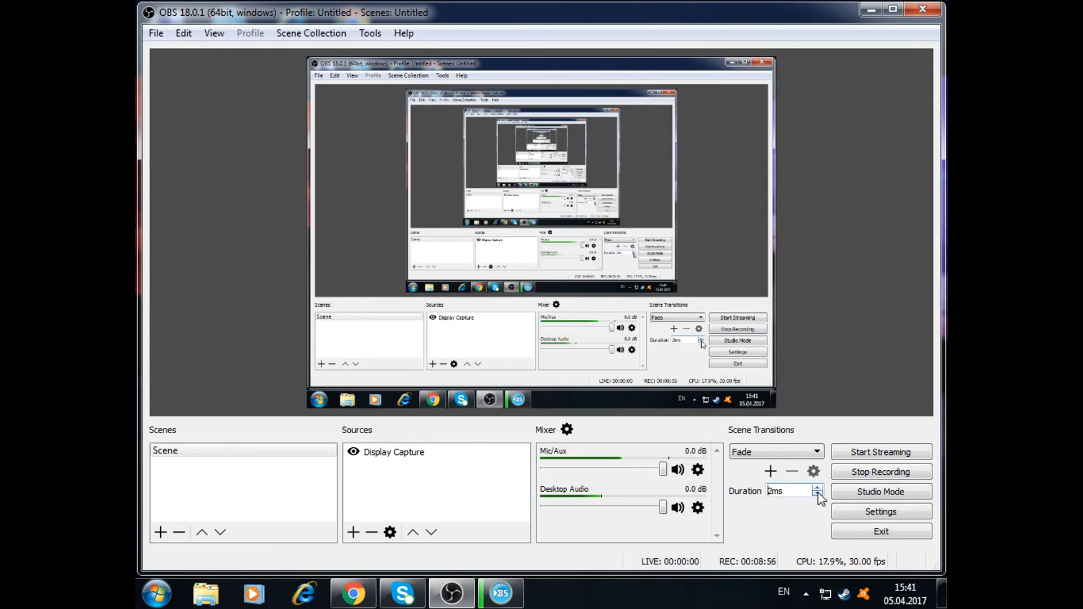
{"action": "left_click", "coordinate": [817, 488]}
{"action": "left_click", "coordinate": [817, 489]}
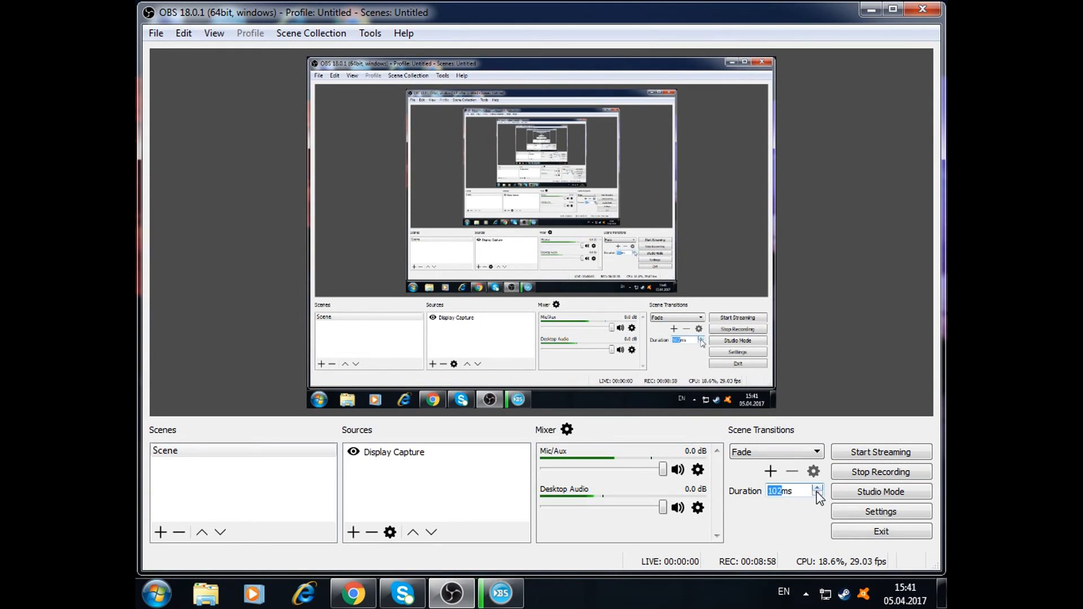
{"action": "left_click", "coordinate": [817, 494]}
{"action": "left_click", "coordinate": [817, 494]}
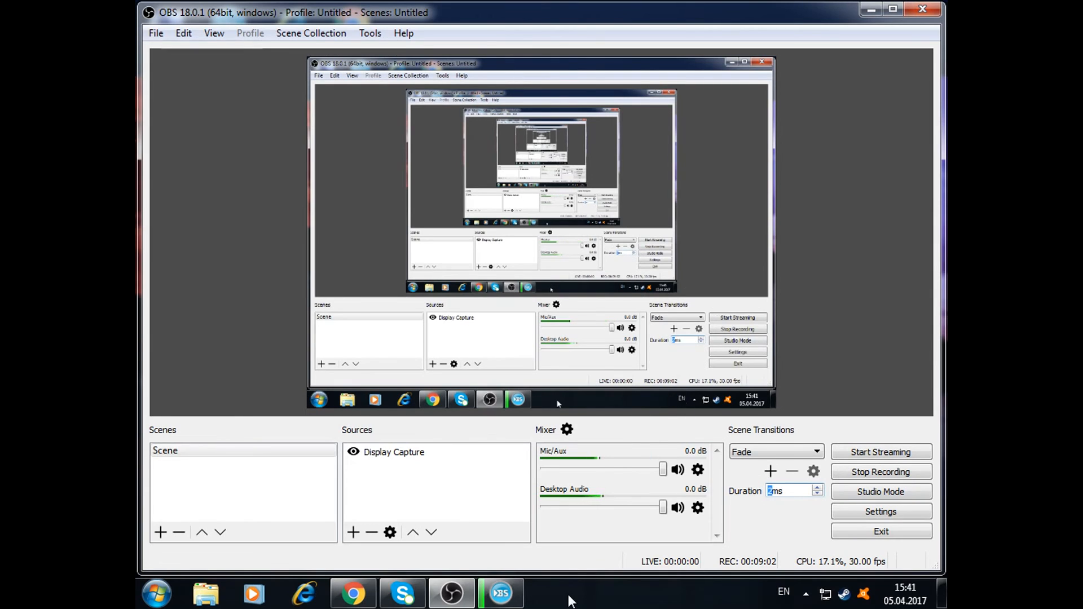
Step: Start adding a new scene named Minecraft and cancel its creation
{"action": "mouse_move", "coordinate": [513, 595]}
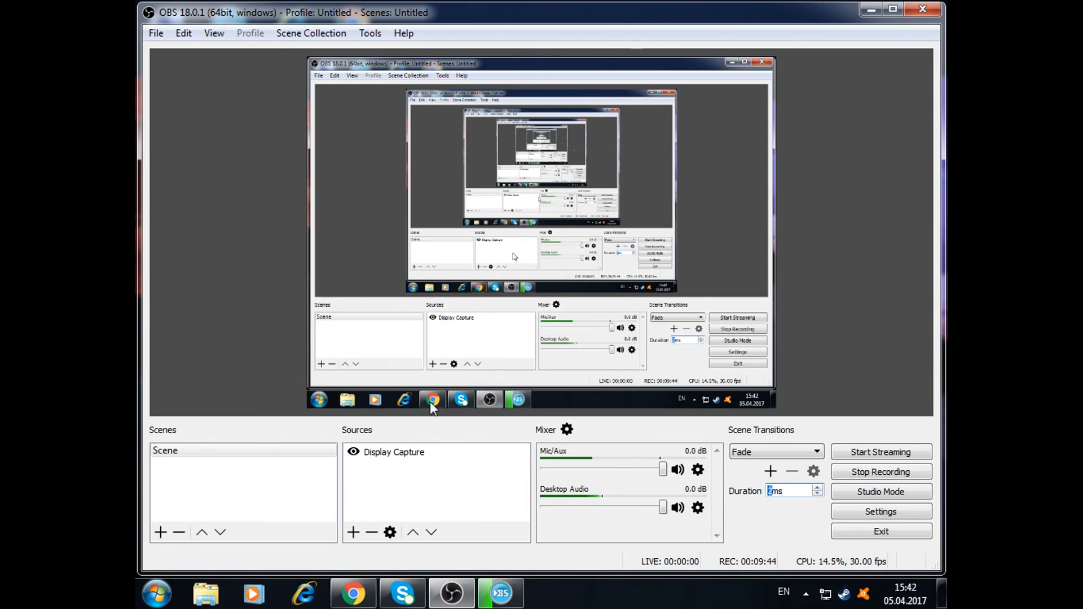
{"action": "right_click", "coordinate": [202, 487]}
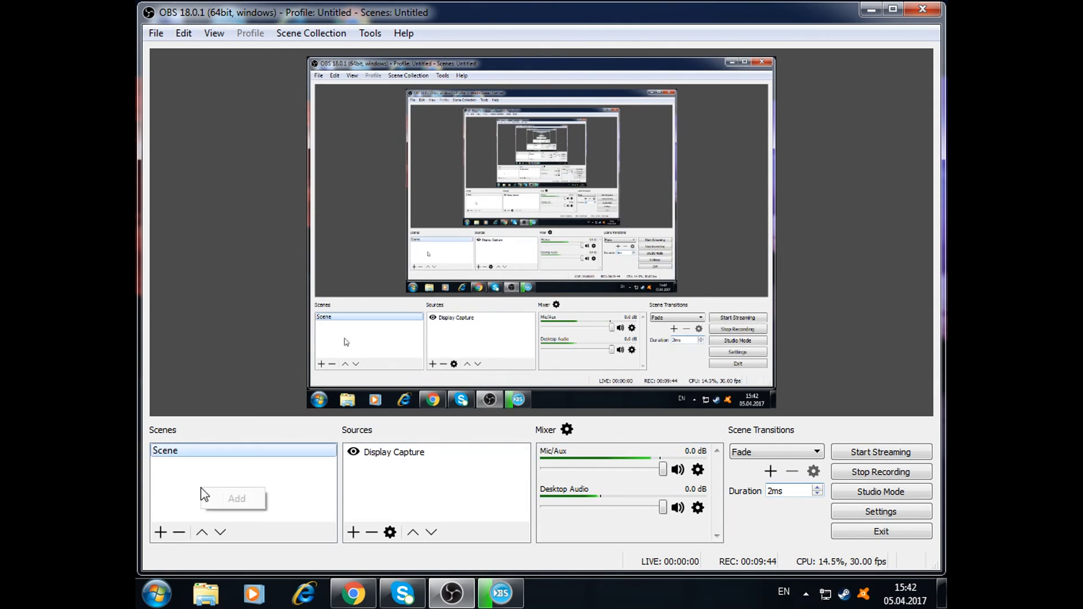
{"action": "left_click", "coordinate": [237, 499]}
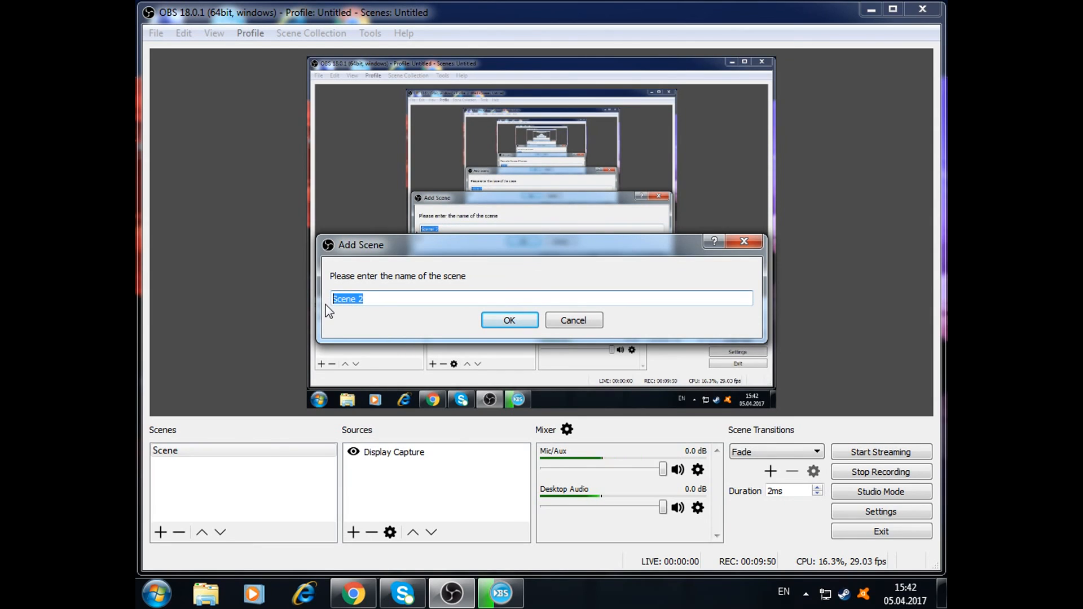
{"action": "key", "text": "BackSpace"}
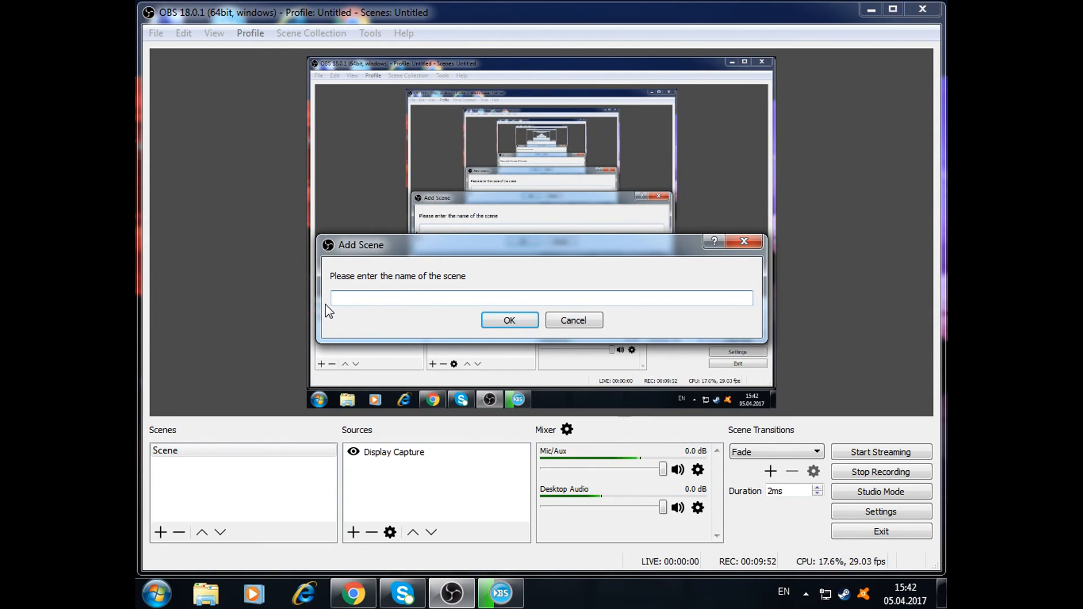
{"action": "type", "text": "Minecraft"}
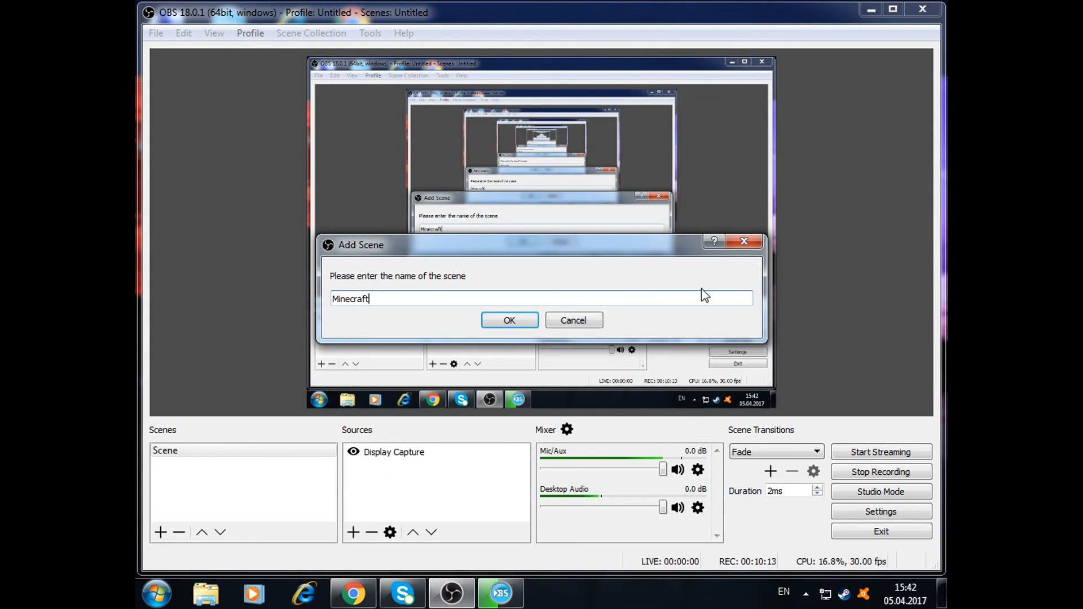
{"action": "left_click", "coordinate": [576, 319]}
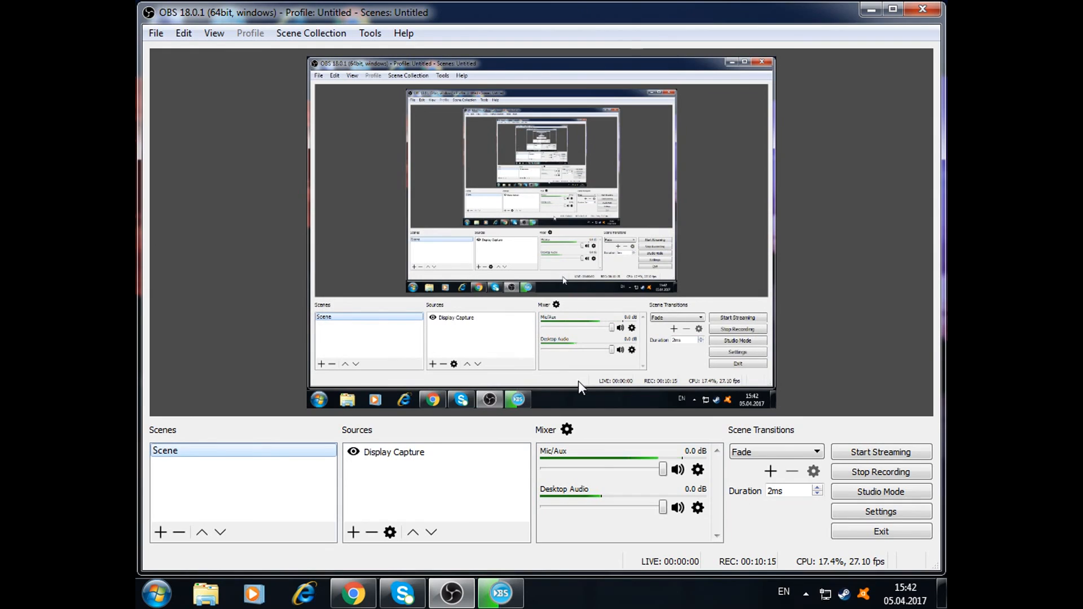